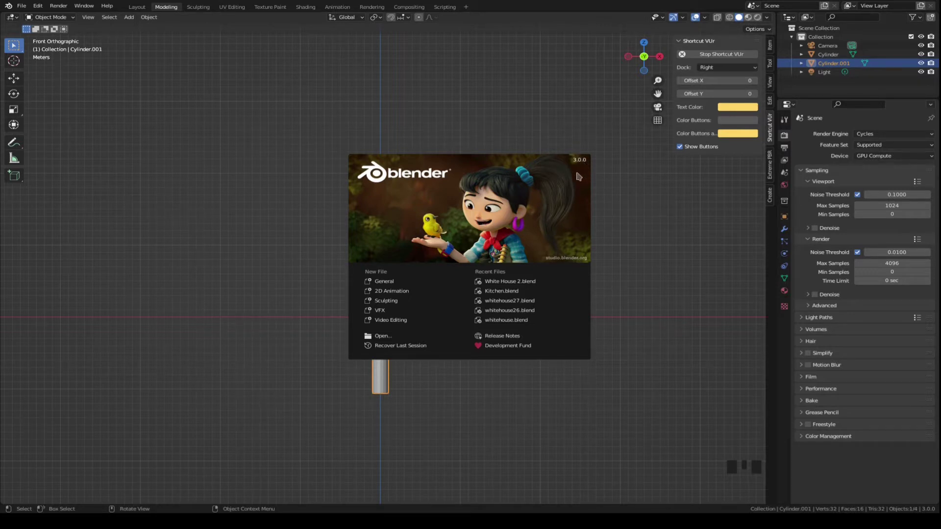
# - Close the splash screen, zoom in, and put Cylinder.001 into Edit Mode
pyautogui.click(627, 231)
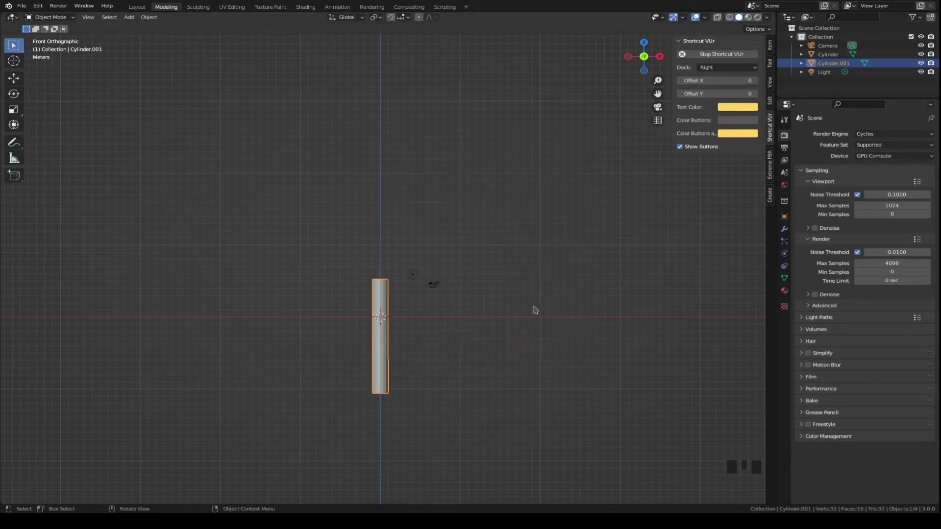
pyautogui.scroll(3, 443, 340)
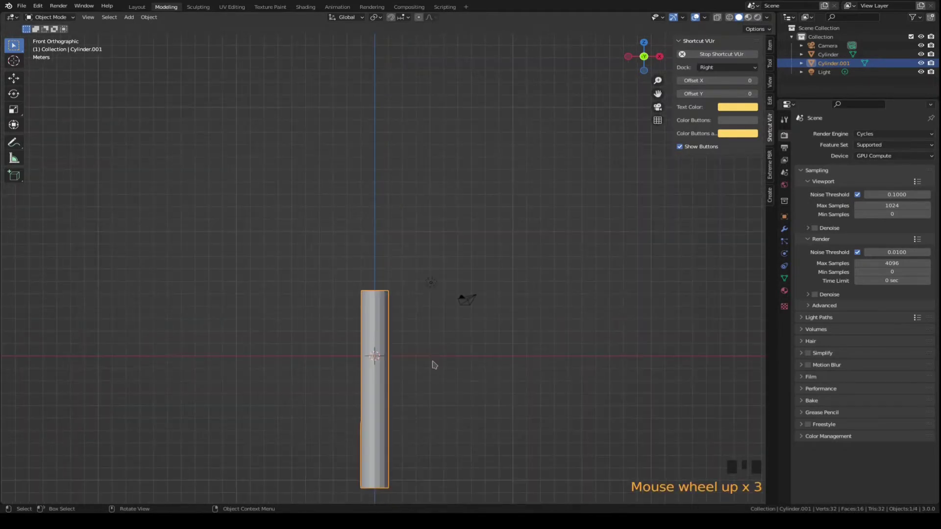
pyautogui.scroll(-3, 434, 366)
pyautogui.scroll(3, 427, 365)
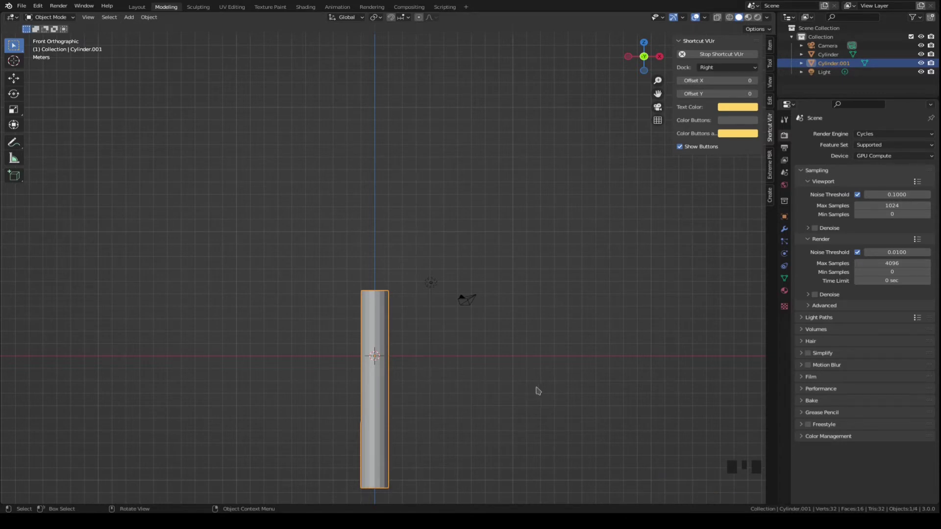
pyautogui.press('Tab')
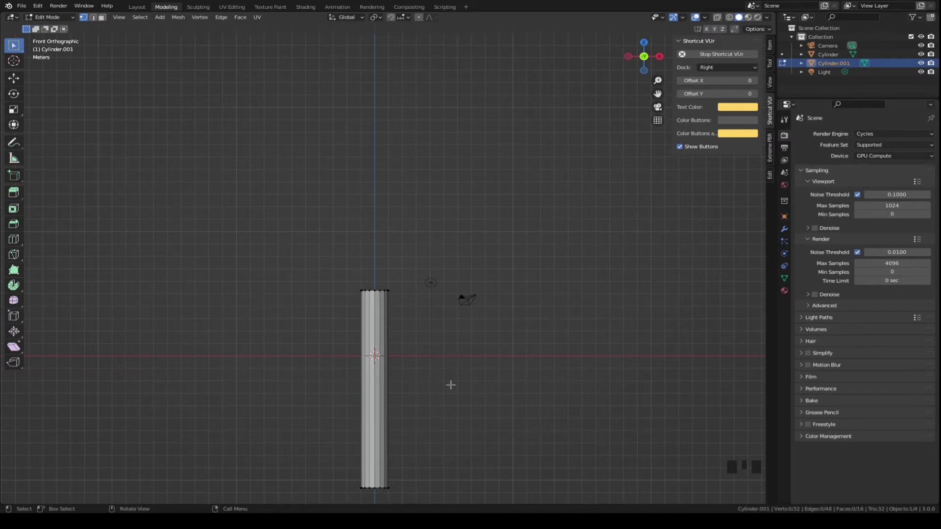
# - Switch to wireframe display and box-select the vertices at the cylinder's top end
pyautogui.hotkey('shift', 'z')
pyautogui.scroll(4, 302, 376)
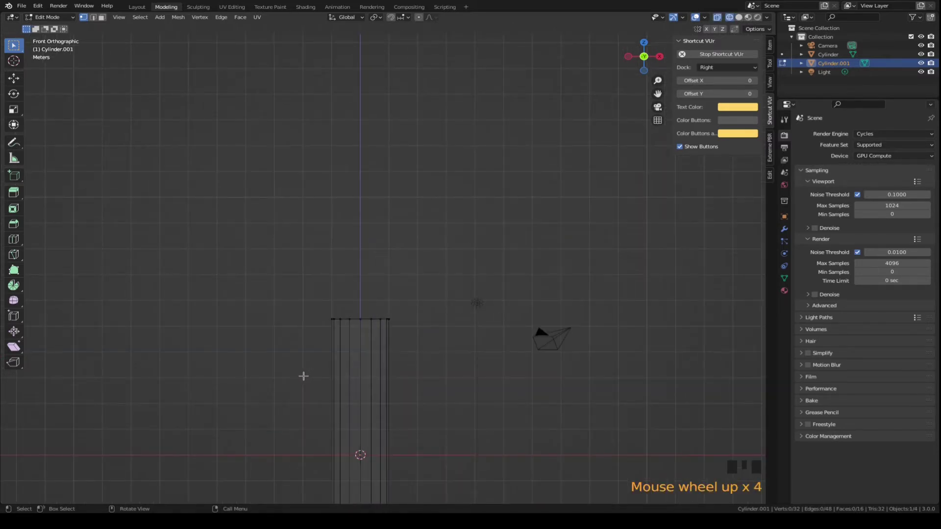
pyautogui.scroll(-3, 304, 373)
pyautogui.scroll(4, 299, 368)
pyautogui.moveTo(273, 275); pyautogui.dragTo(414, 332)
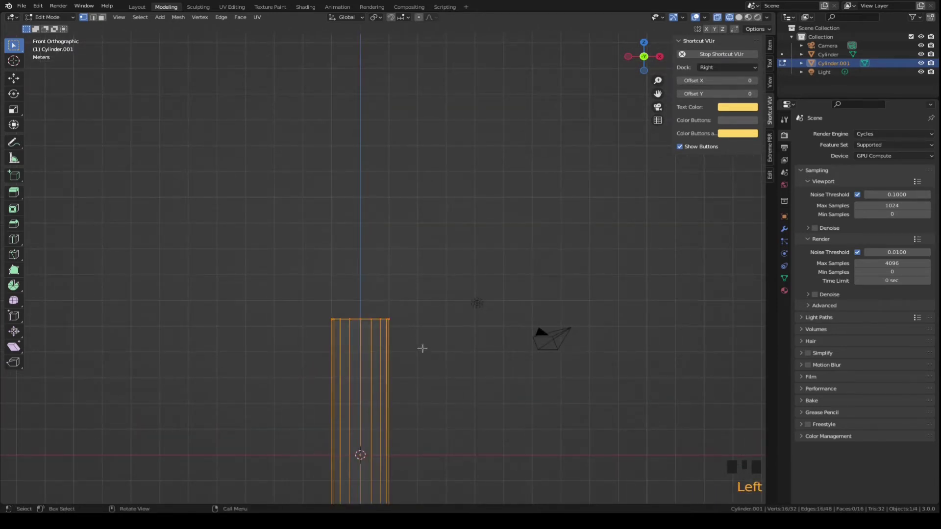
pyautogui.scroll(-6, 422, 348)
pyautogui.scroll(6, 423, 348)
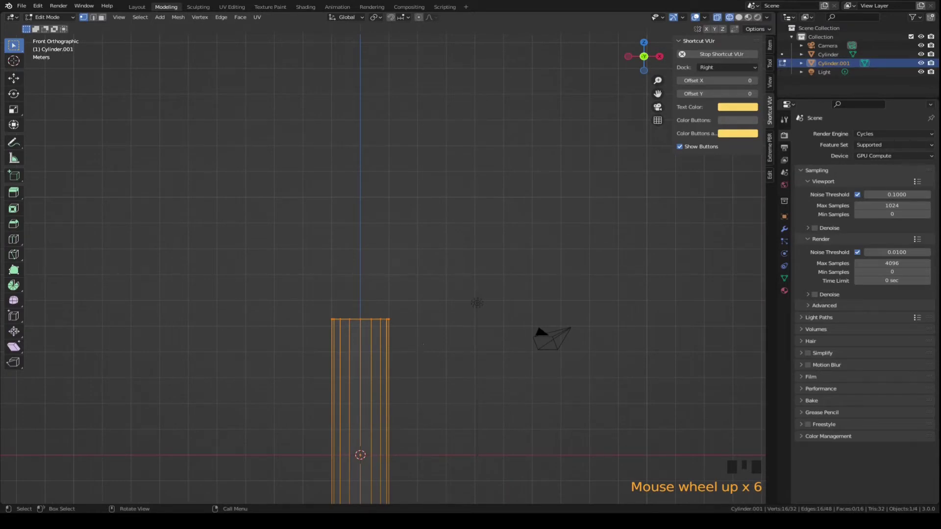
# - Rotate the selected top vertices 45° to give the cylinder a slanted mitred end
pyautogui.write('r45')
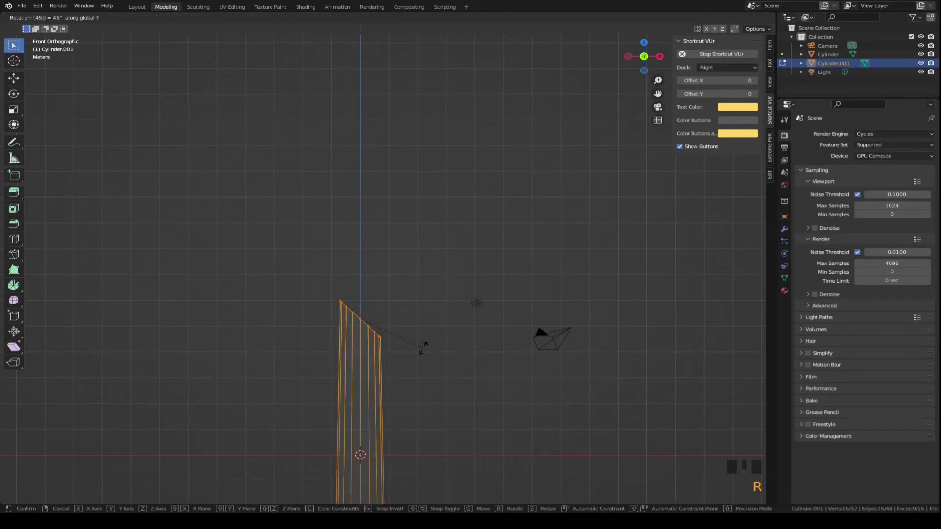
pyautogui.press('Return')
pyautogui.scroll(-6, 422, 347)
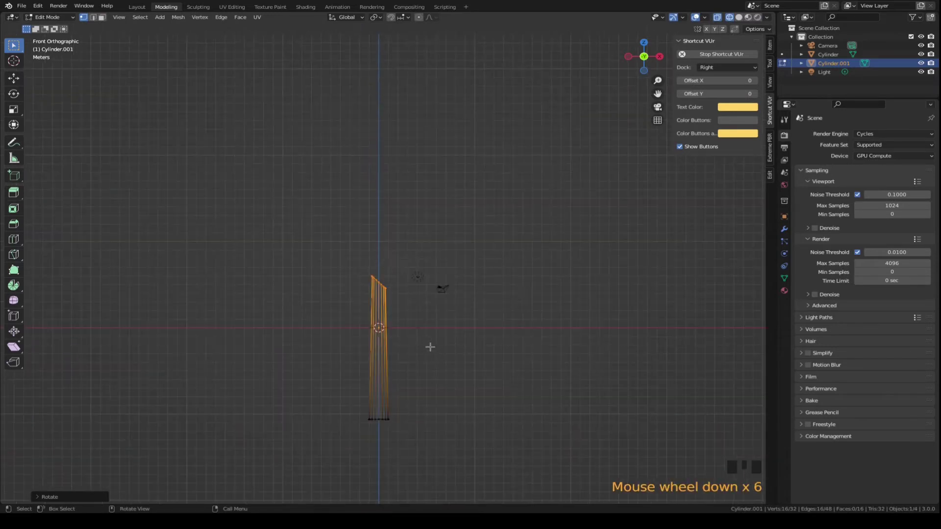
pyautogui.scroll(2, 428, 347)
pyautogui.scroll(7, 427, 346)
pyautogui.scroll(-7, 426, 346)
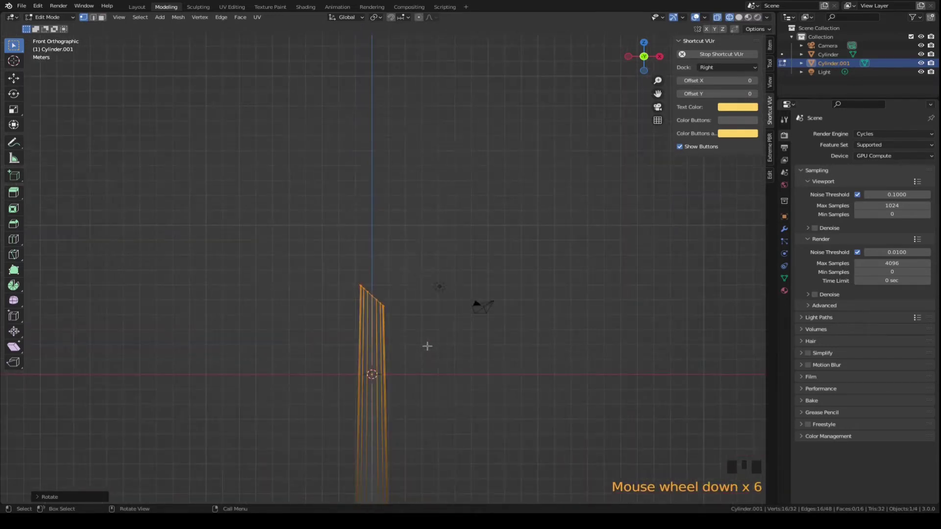
pyautogui.scroll(-1, 426, 345)
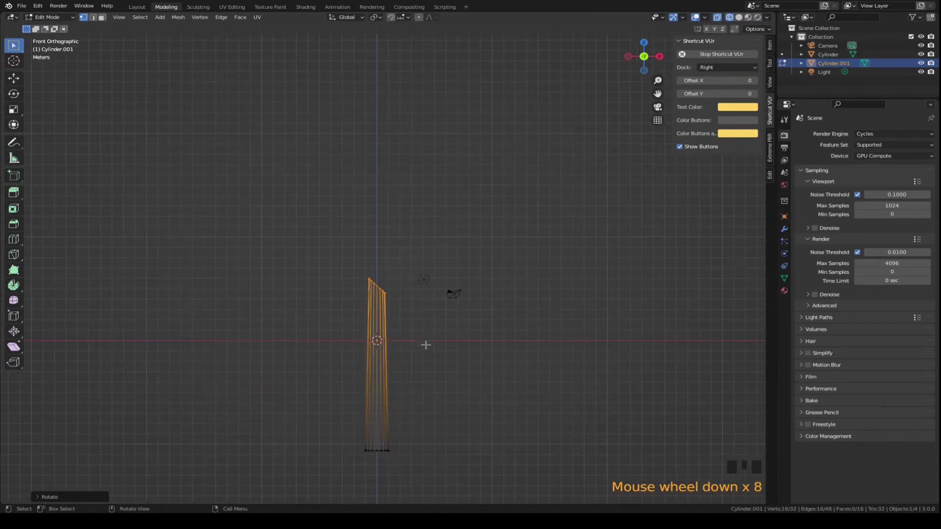
# - Duplicate the whole cylinder in place, rotate it 90° onto its side, and flip it 180° around Z
pyautogui.press('a')
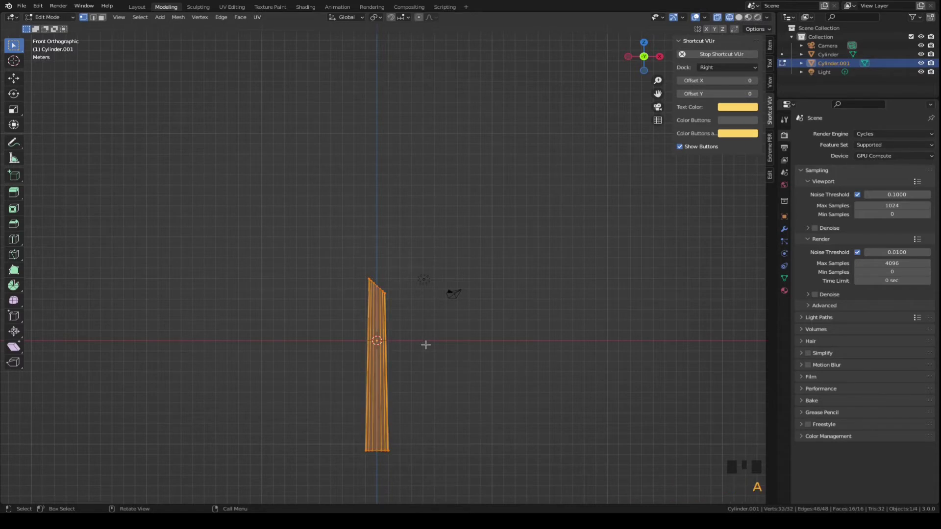
pyautogui.press('shift')
pyautogui.hotkey('shift', 'd')
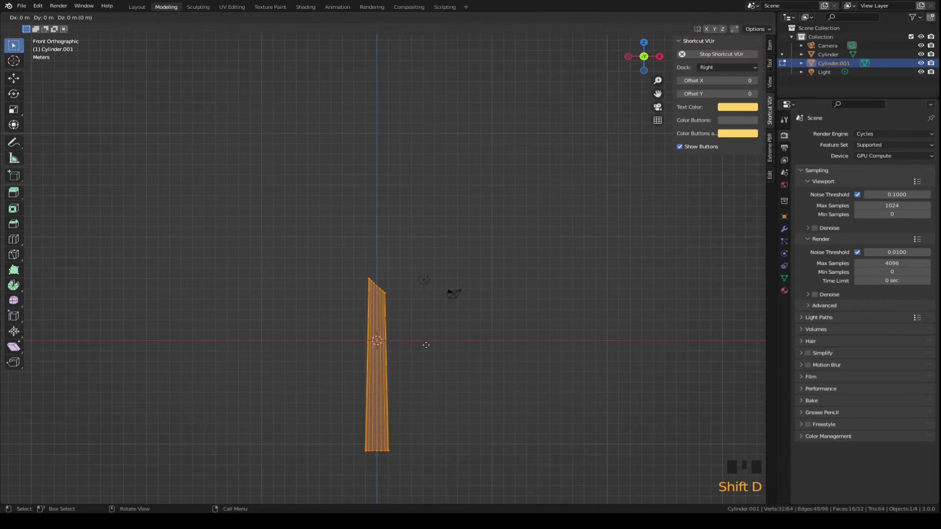
pyautogui.rightClick(427, 345)
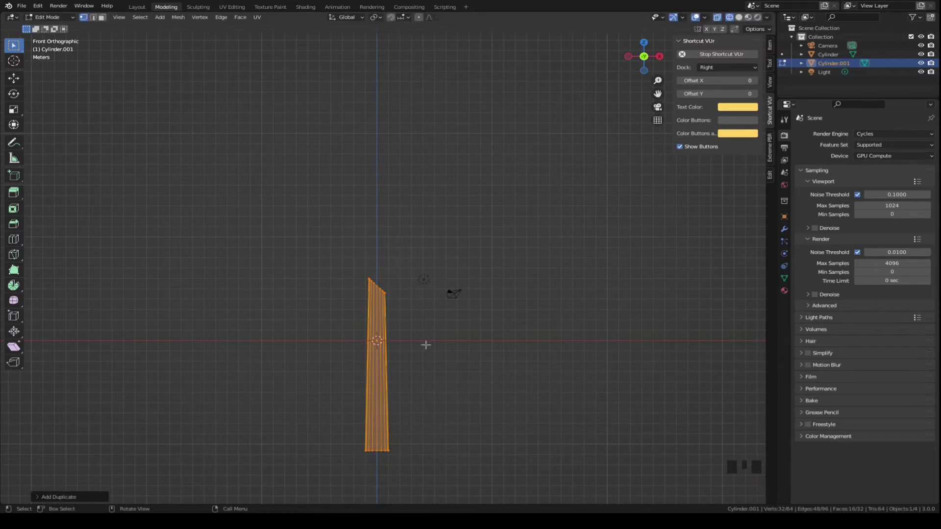
pyautogui.write('r90')
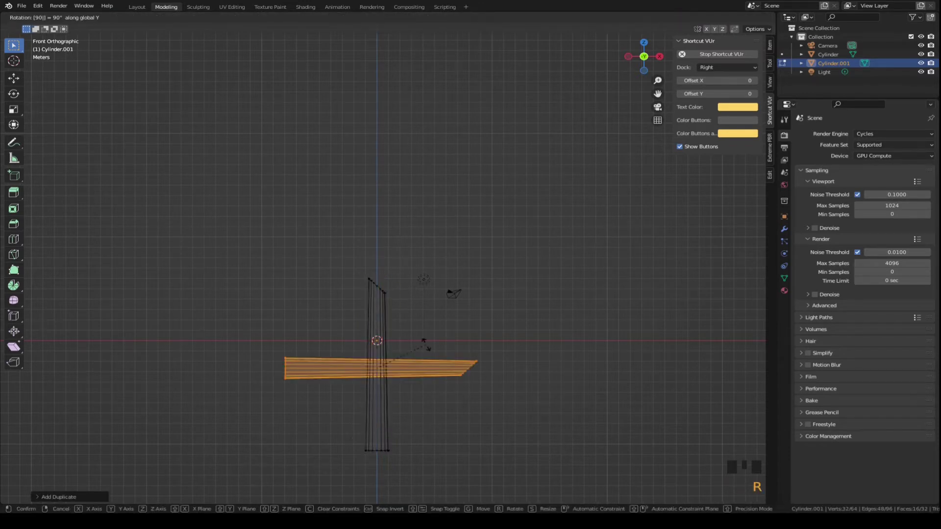
pyautogui.press('Return')
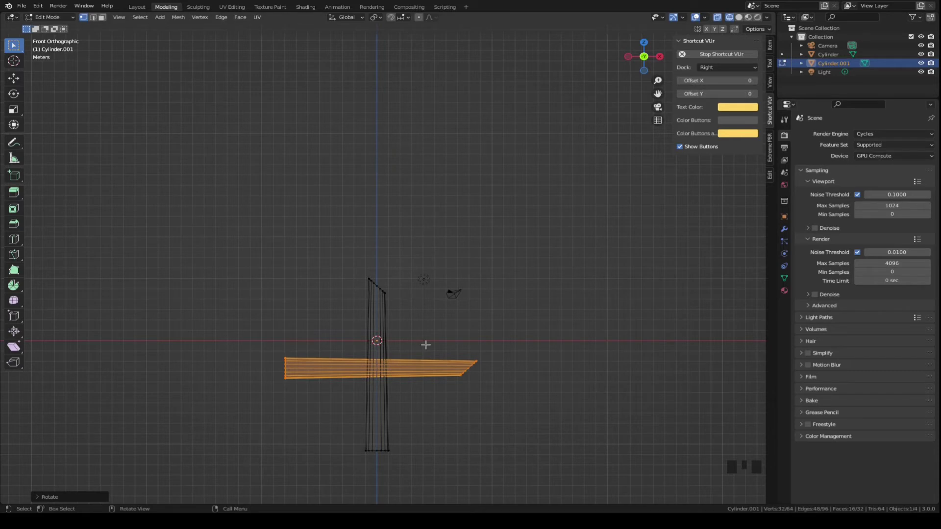
pyautogui.write('rz')
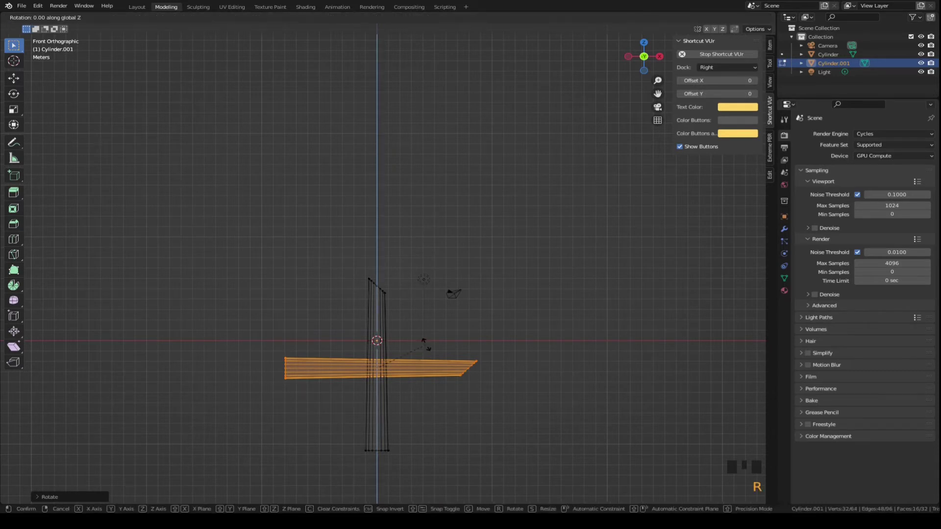
pyautogui.write('180')
pyautogui.press('Return')
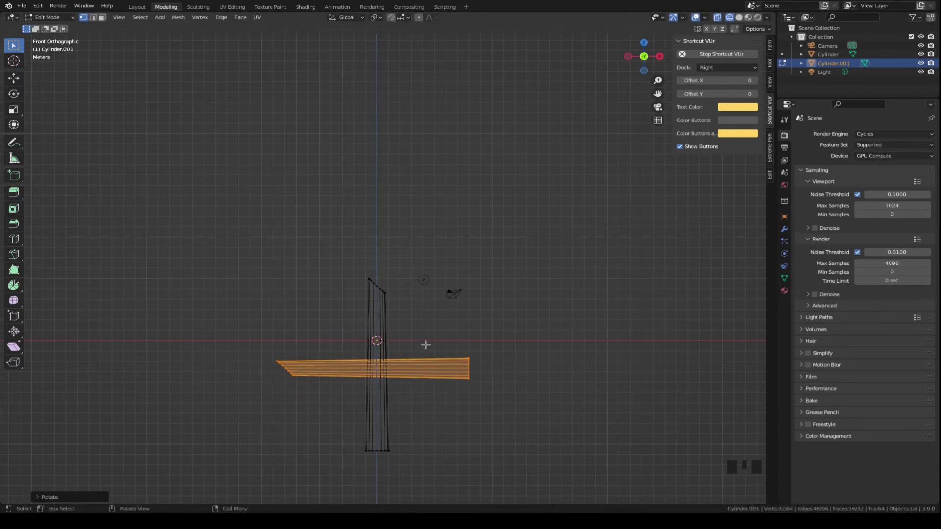
# - Move the horizontal copy, locked off the Y axis, onto the upright cylinder's top
pyautogui.press('g')
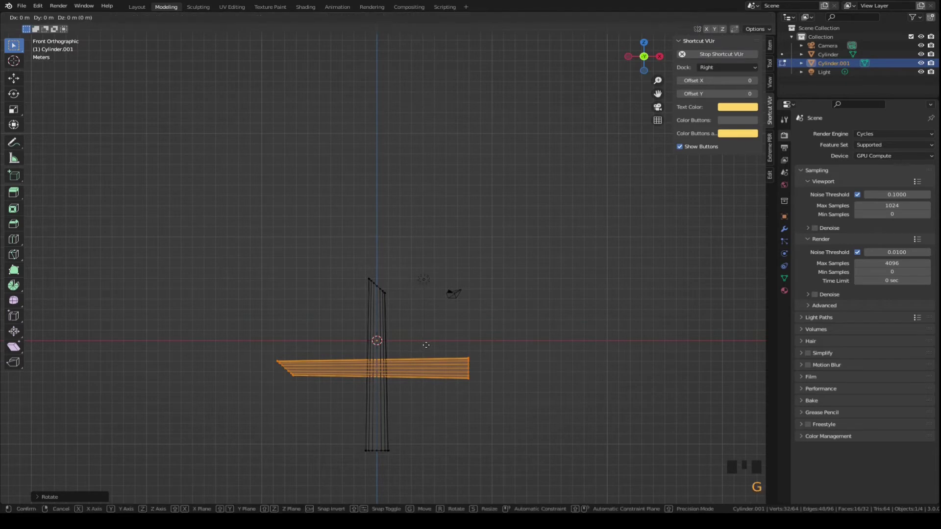
pyautogui.hotkey('shift', 'y')
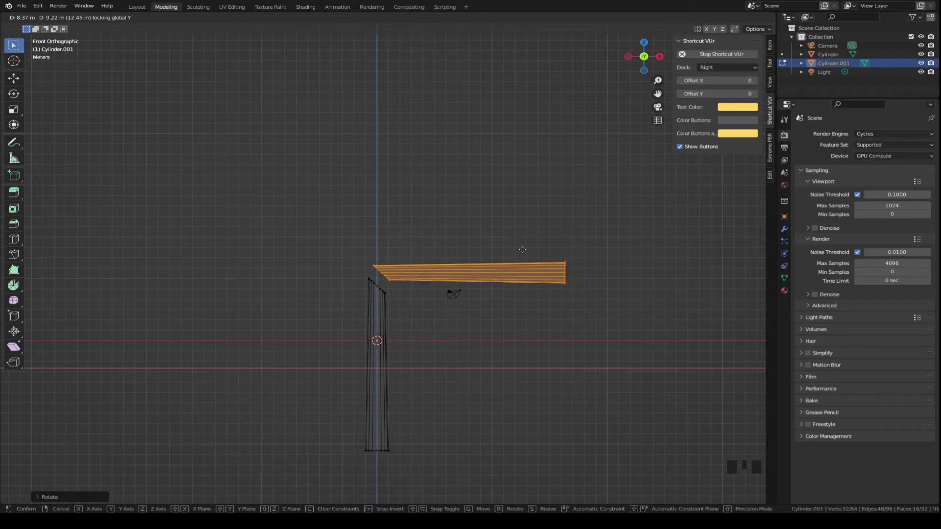
pyautogui.click(520, 260)
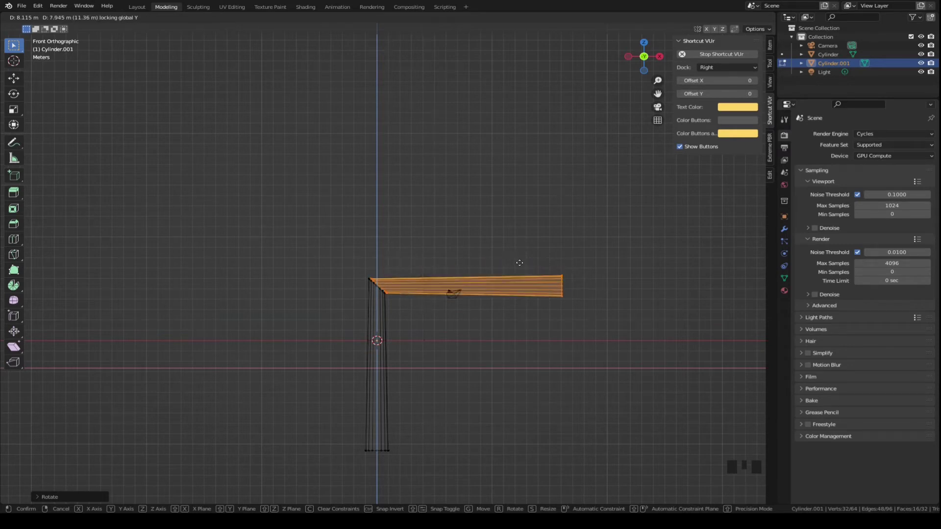
pyautogui.scroll(5, 481, 261)
pyautogui.scroll(6, 443, 260)
pyautogui.keyDown('shift'); pyautogui.moveTo(418, 279); pyautogui.dragTo(583, 82, button='middle'); pyautogui.keyUp('shift')
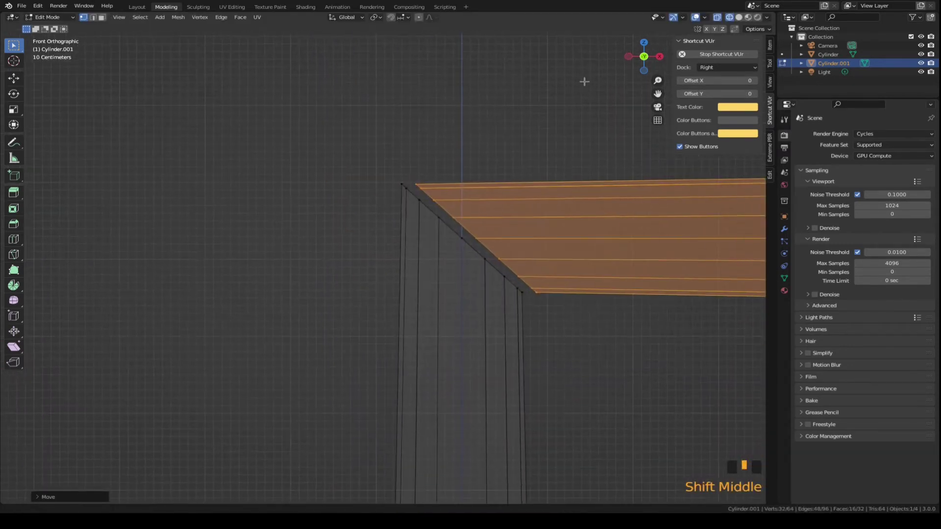
pyautogui.scroll(3, 501, 98)
pyautogui.scroll(2, 501, 98)
pyautogui.keyDown('shift'); pyautogui.moveTo(501, 98); pyautogui.dragTo(439, 172, button='middle'); pyautogui.keyUp('shift')
pyautogui.scroll(3, 393, 247)
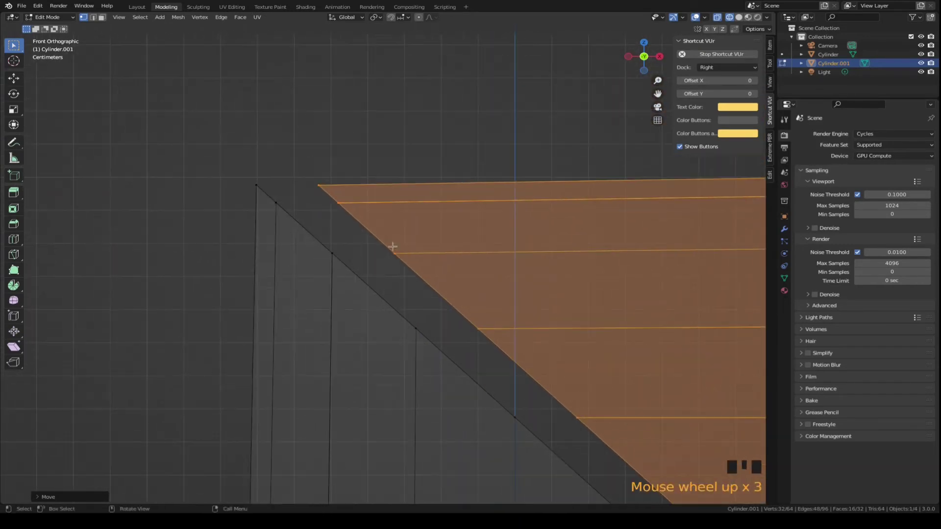
pyautogui.keyDown('shift'); pyautogui.moveTo(393, 212); pyautogui.dragTo(471, 324, button='middle'); pyautogui.keyUp('shift')
pyautogui.scroll(6, 479, 307)
pyautogui.scroll(3, 434, 296)
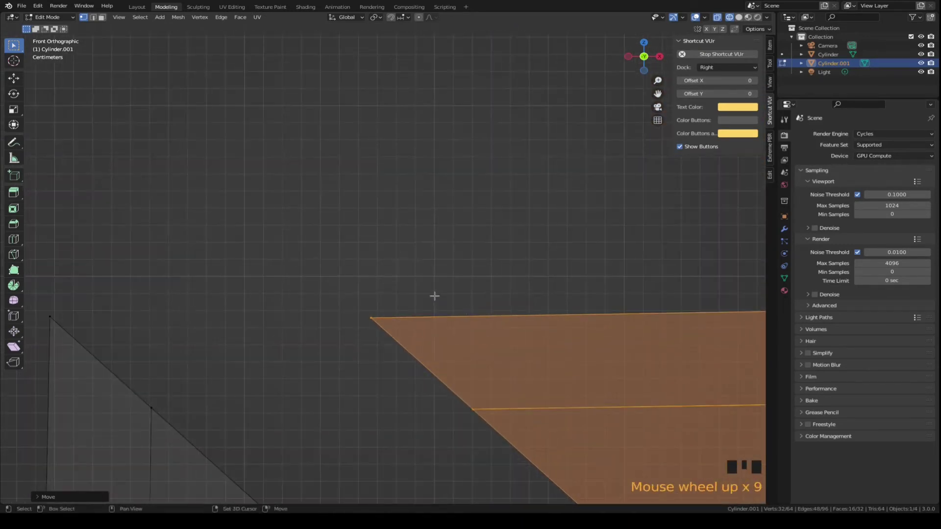
pyautogui.keyDown('shift'); pyautogui.moveTo(435, 296); pyautogui.dragTo(498, 207, button='middle'); pyautogui.keyUp('shift')
pyautogui.scroll(3, 498, 207)
pyautogui.scroll(-3, 441, 238)
pyautogui.scroll(1, 431, 244)
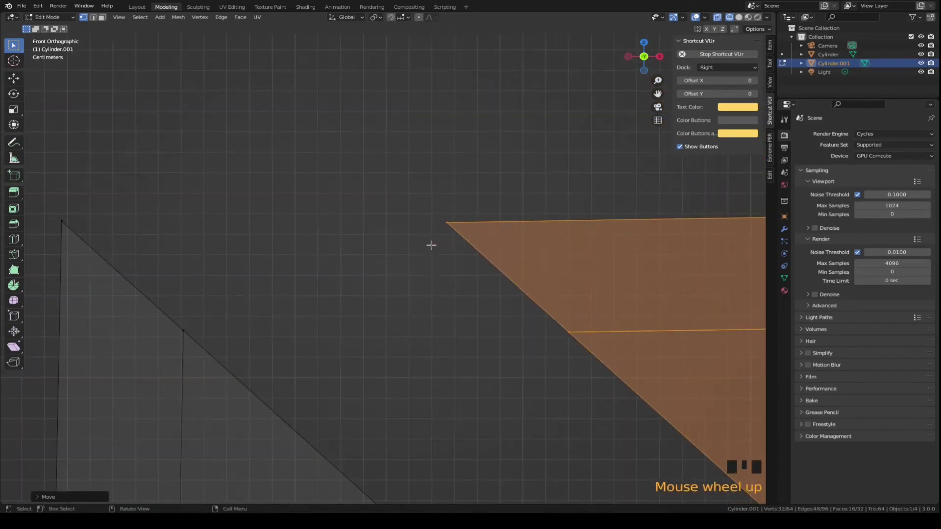
pyautogui.keyDown('shift'); pyautogui.moveTo(431, 244); pyautogui.dragTo(483, 251, button='middle'); pyautogui.keyUp('shift')
pyautogui.scroll(1, 479, 249)
# - Slide the mitred end along global Y until it sits flush against the vertical leg
pyautogui.press('g')
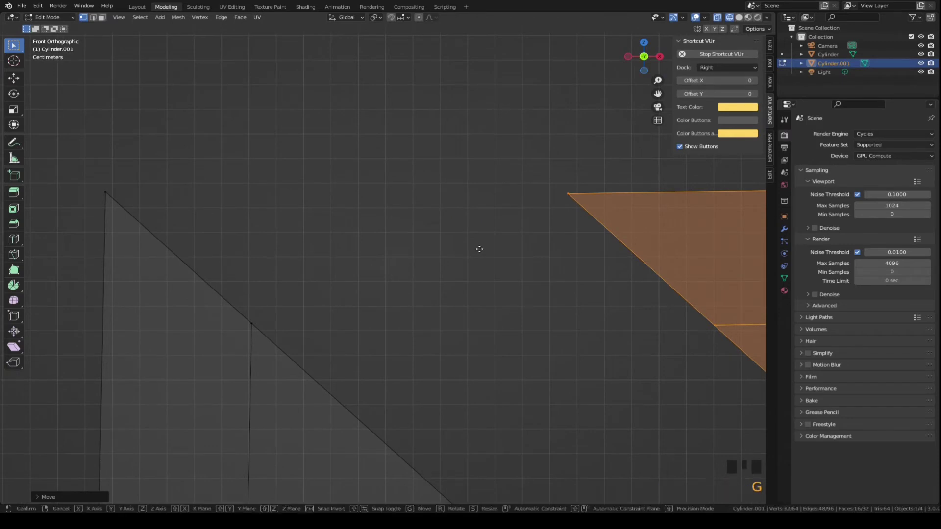
pyautogui.hotkey('shift', 'y')
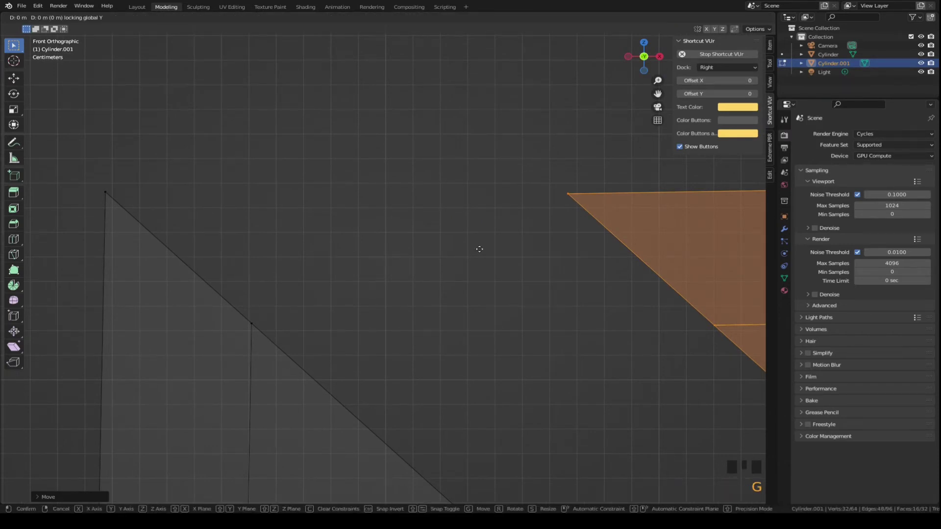
pyautogui.click(479, 249)
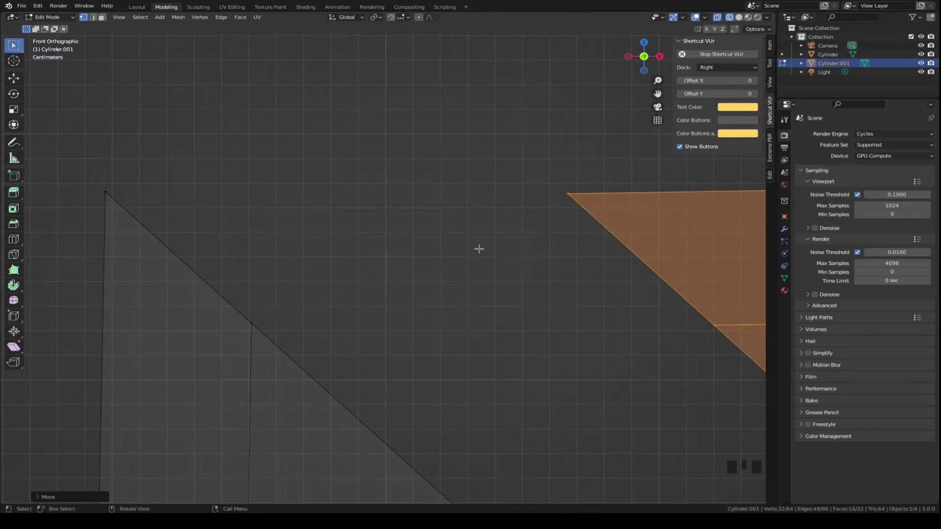
pyautogui.press('g')
pyautogui.hotkey('shift', 'y')
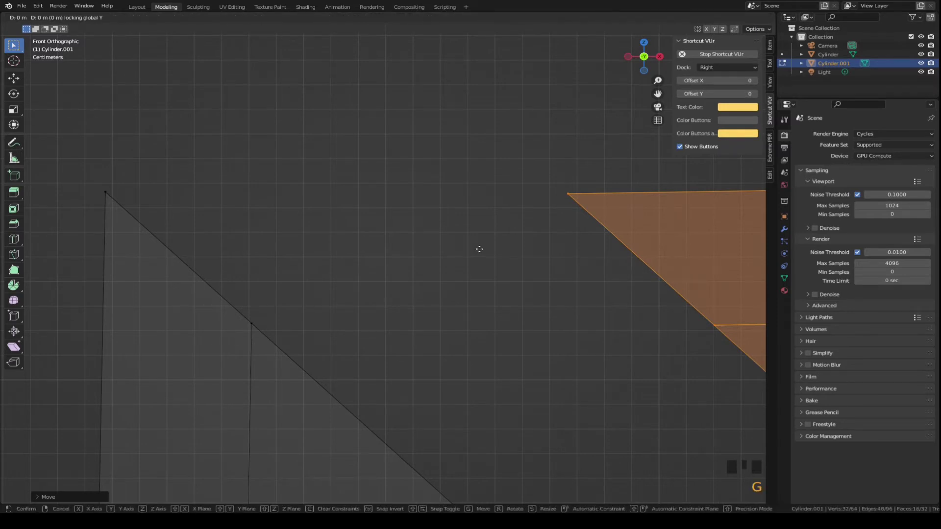
pyautogui.click(16, 246)
pyautogui.scroll(5, 216, 346)
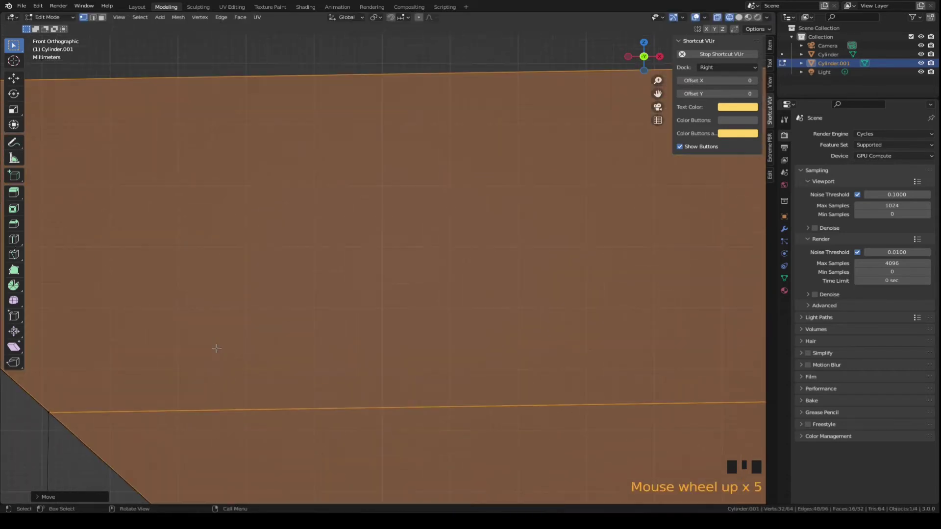
pyautogui.keyDown('shift'); pyautogui.moveTo(217, 346); pyautogui.dragTo(593, 324, button='middle'); pyautogui.keyUp('shift')
pyautogui.scroll(3, 178, 263)
pyautogui.scroll(1, 557, 392)
pyautogui.keyDown('shift'); pyautogui.moveTo(557, 393); pyautogui.dragTo(414, 338, button='middle'); pyautogui.keyUp('shift')
pyautogui.scroll(6, 443, 370)
pyautogui.scroll(3, 505, 412)
pyautogui.keyDown('shift'); pyautogui.moveTo(505, 412); pyautogui.dragTo(428, 344, button='middle'); pyautogui.keyUp('shift')
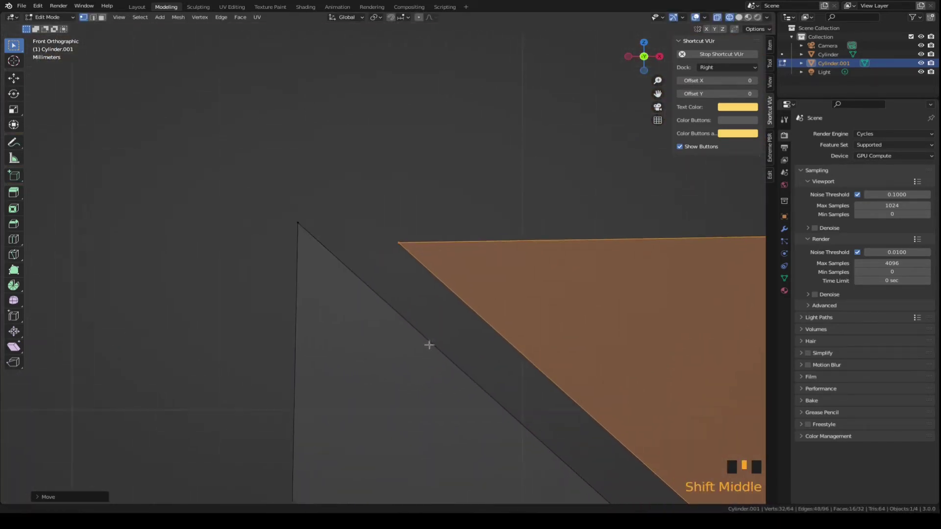
pyautogui.press('g')
pyautogui.hotkey('shift', 'y')
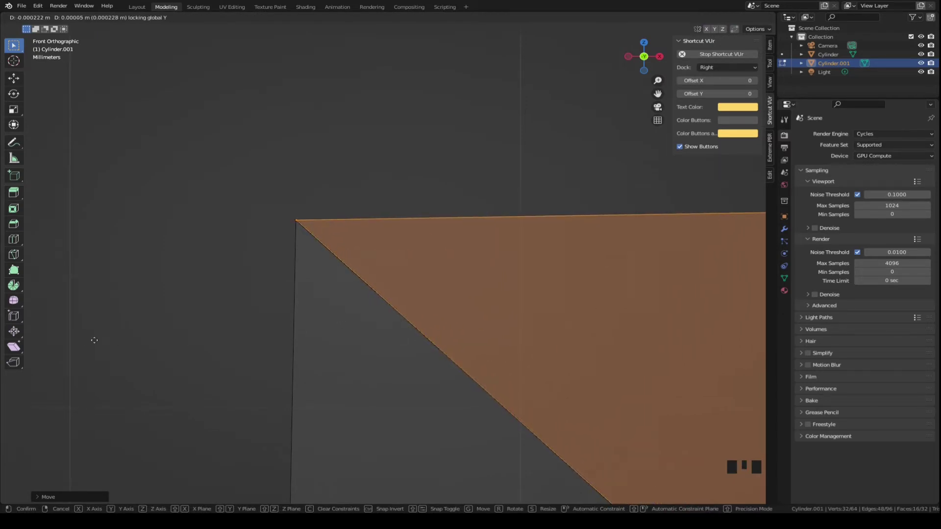
pyautogui.click(256, 346)
pyautogui.scroll(10, 258, 349)
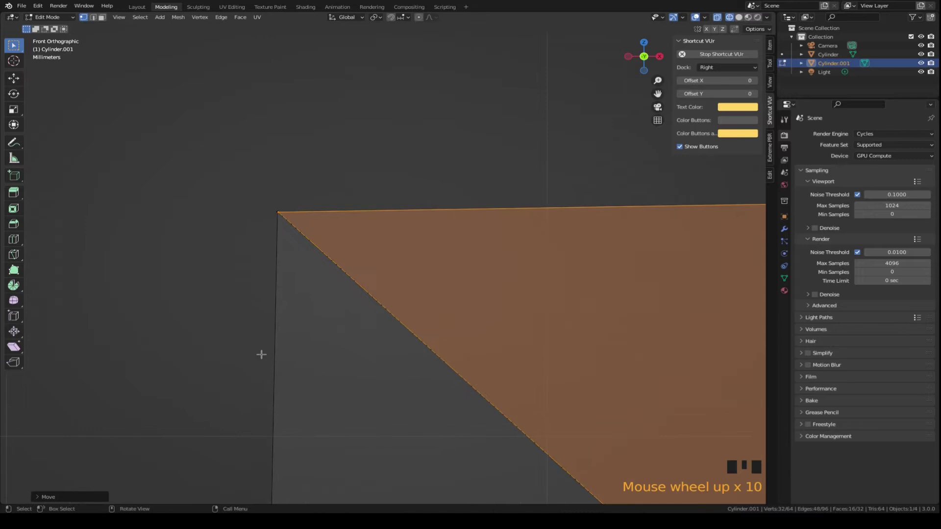
pyautogui.scroll(-15, 278, 363)
pyautogui.scroll(-20, 353, 378)
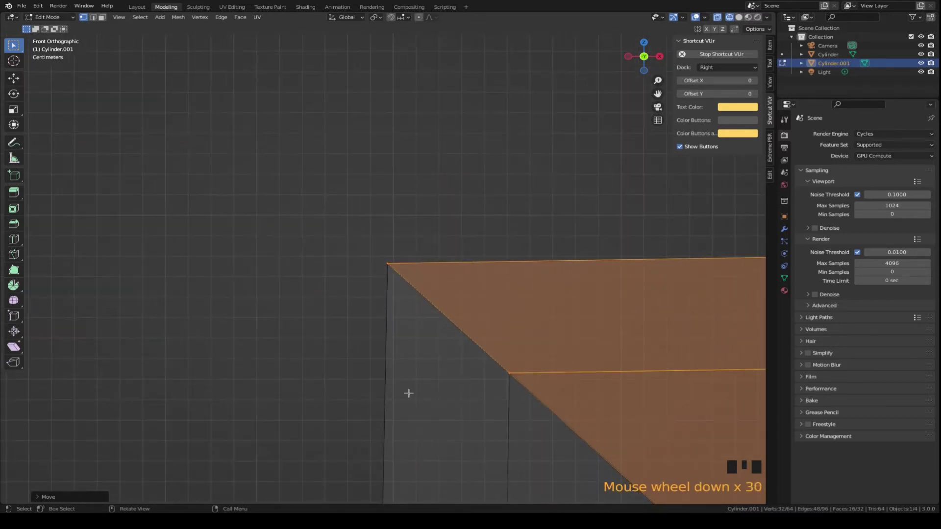
# - Select all and merge by distance, removing the 16 overlapping joint vertices
pyautogui.press('a')
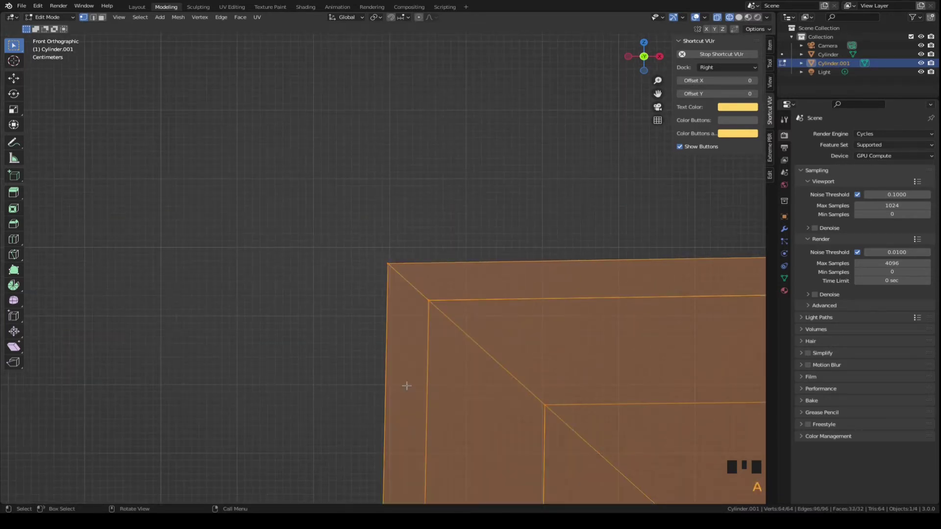
pyautogui.press('m')
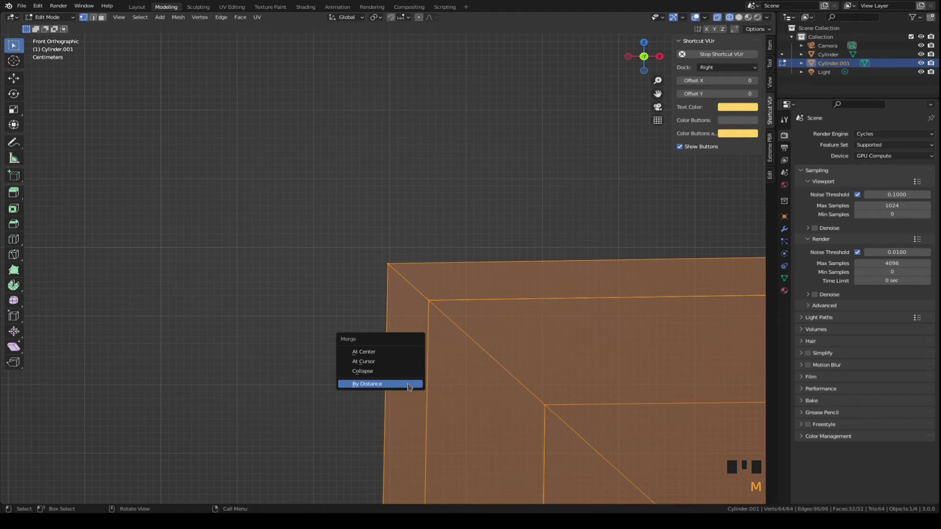
pyautogui.click(409, 387)
pyautogui.scroll(-8, 498, 429)
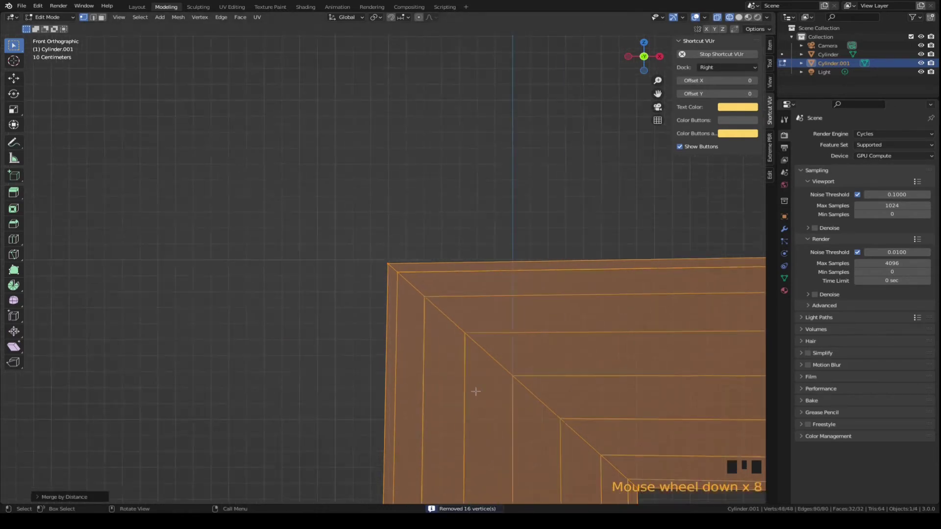
pyautogui.scroll(-12, 476, 391)
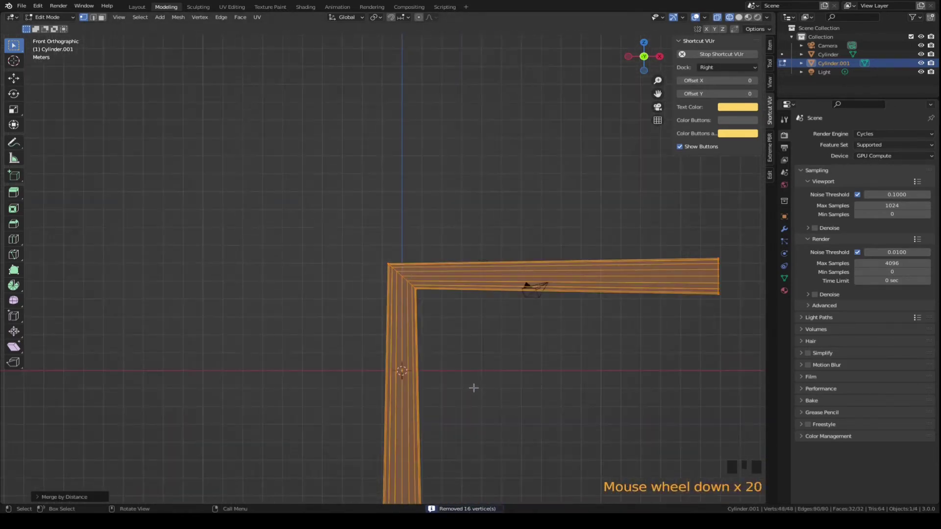
# - In Right view, select the joint edge loop and stretch it about 1.41× along Z
pyautogui.press('KP_3')
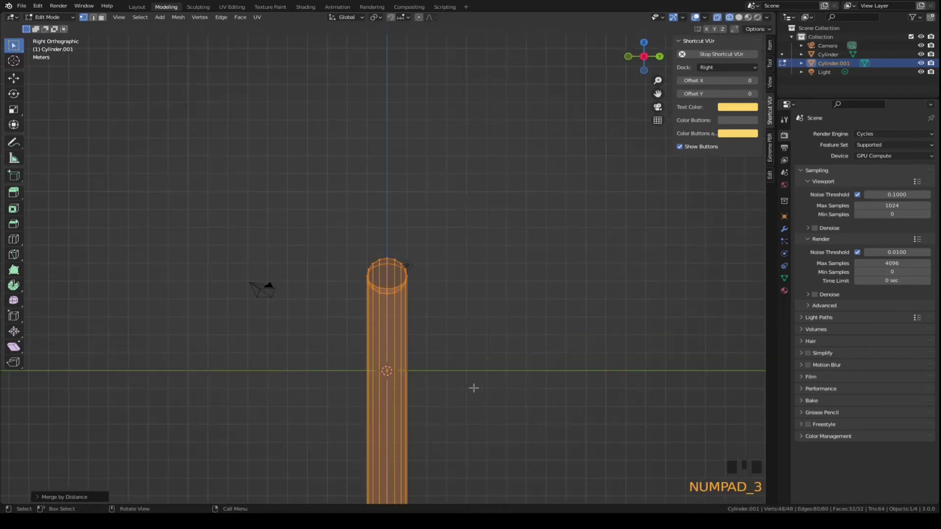
pyautogui.scroll(5, 474, 388)
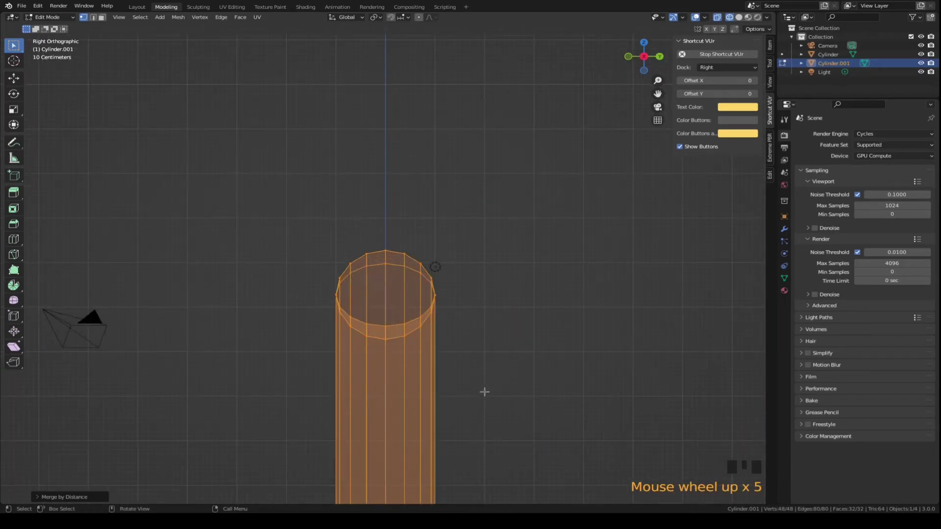
pyautogui.press('a')
pyautogui.press('a')
pyautogui.press('a')
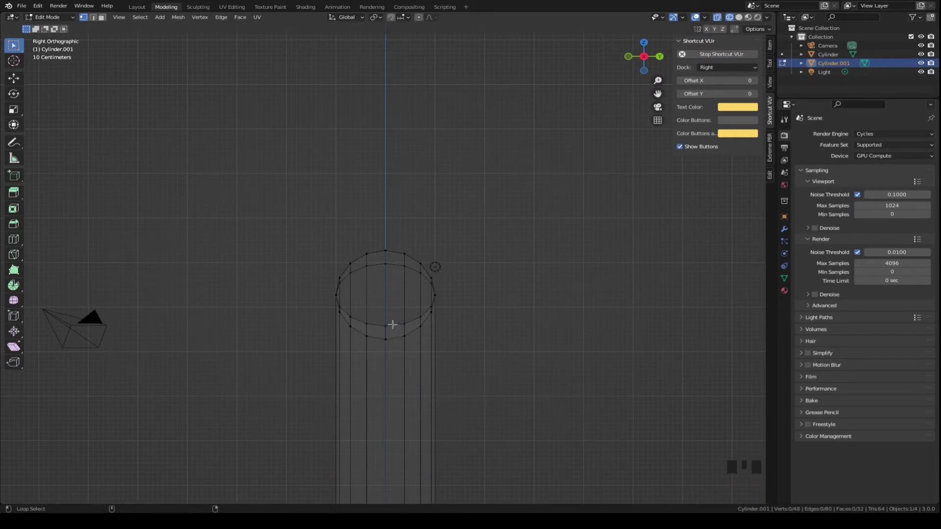
pyautogui.keyDown('alt'); pyautogui.keyDown('shift'); pyautogui.click(392, 325); pyautogui.keyUp('shift'); pyautogui.keyUp('alt')
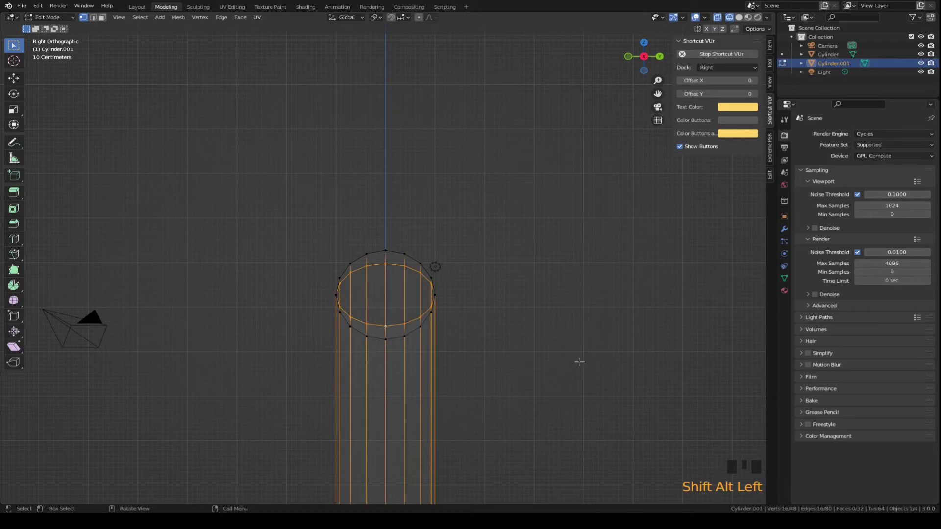
pyautogui.press('s')
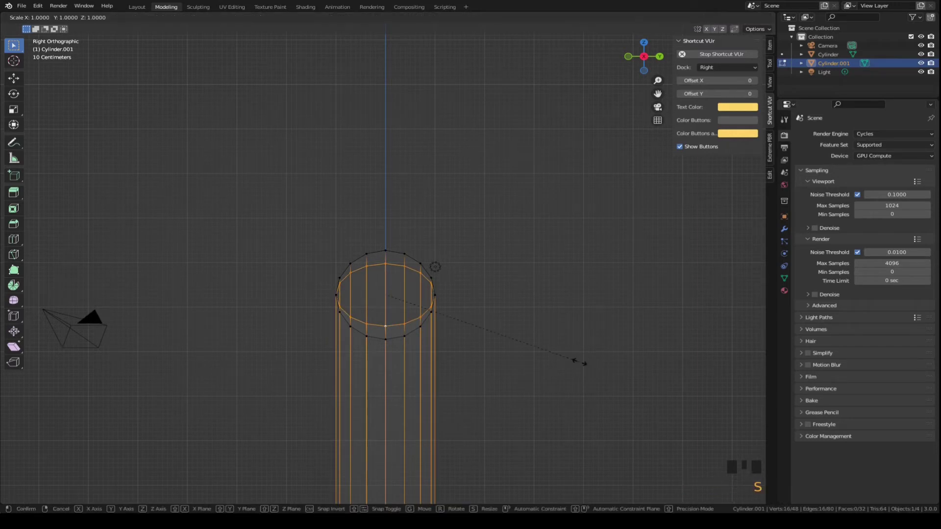
pyautogui.press('z')
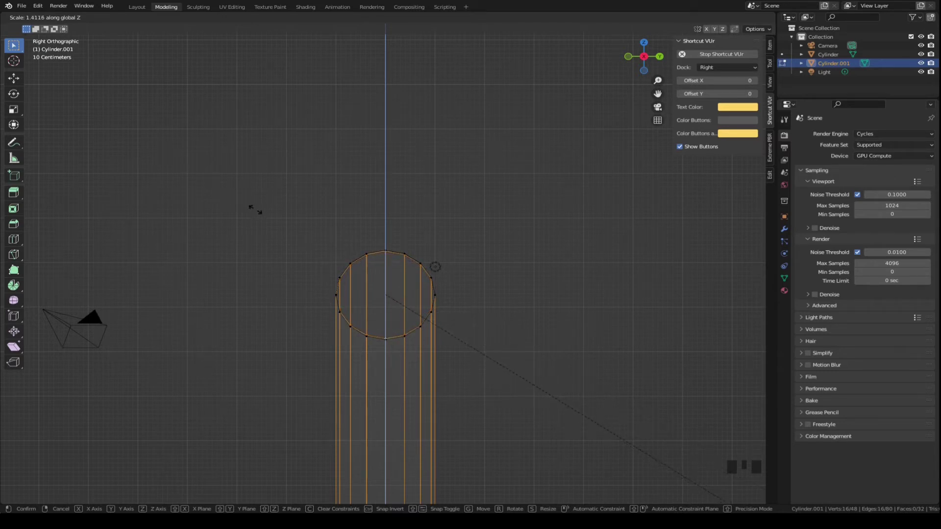
pyautogui.click(256, 210)
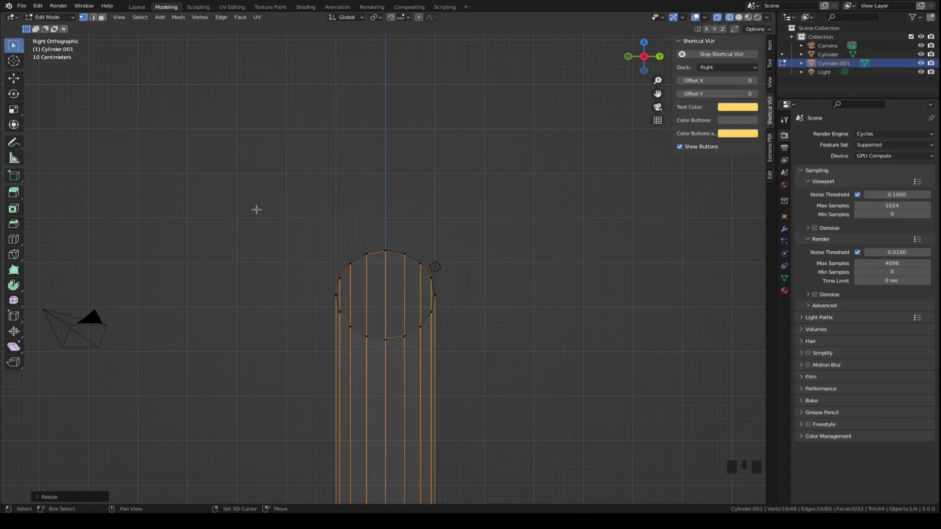
# - In Top view, scale the joint loop along X so the mitre ring becomes round
pyautogui.press('KP_7')
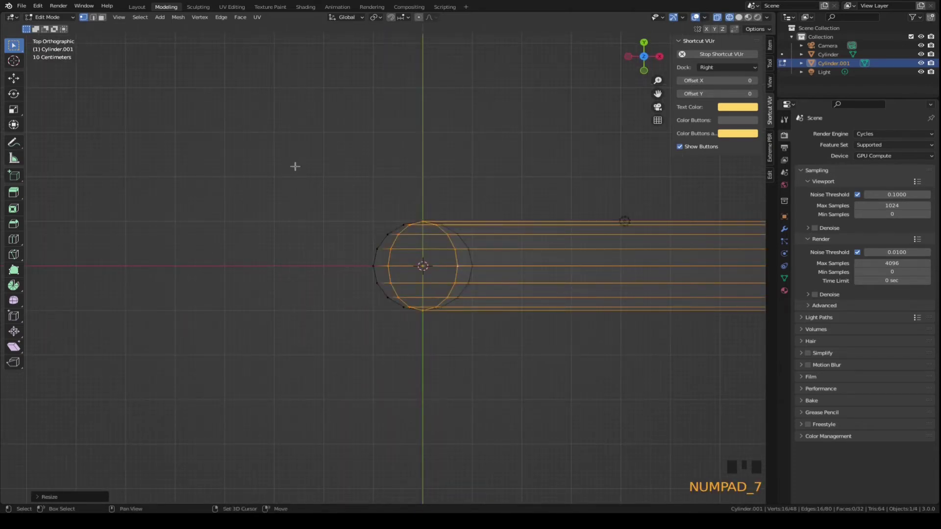
pyautogui.press('s')
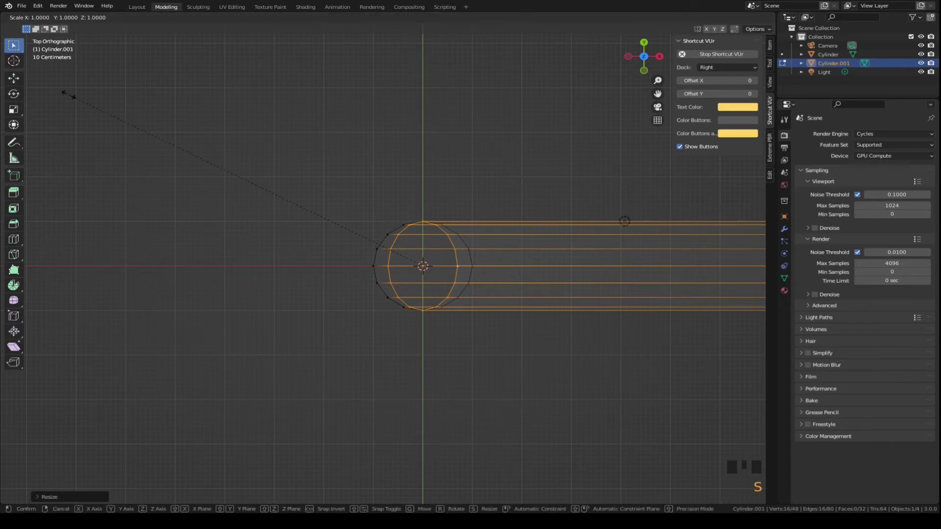
pyautogui.press('x')
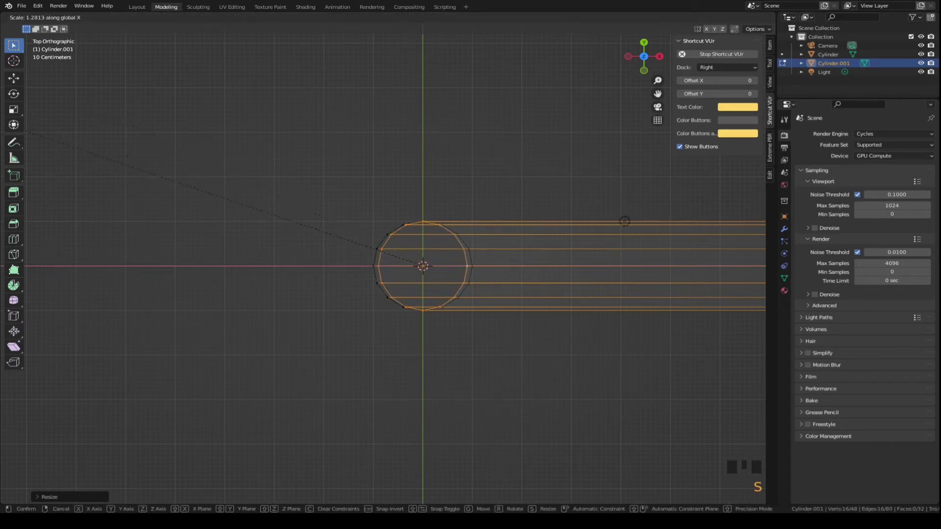
pyautogui.click(624, 221)
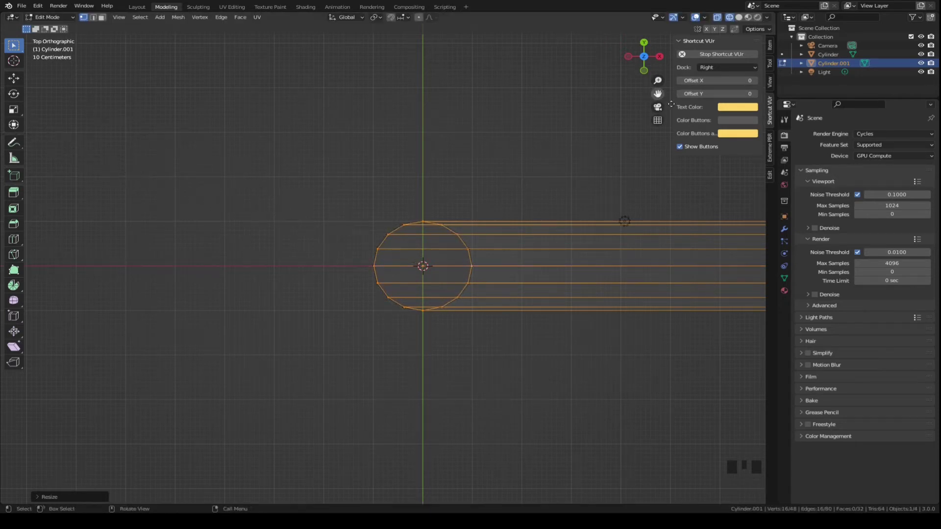
pyautogui.scroll(-13, 624, 218)
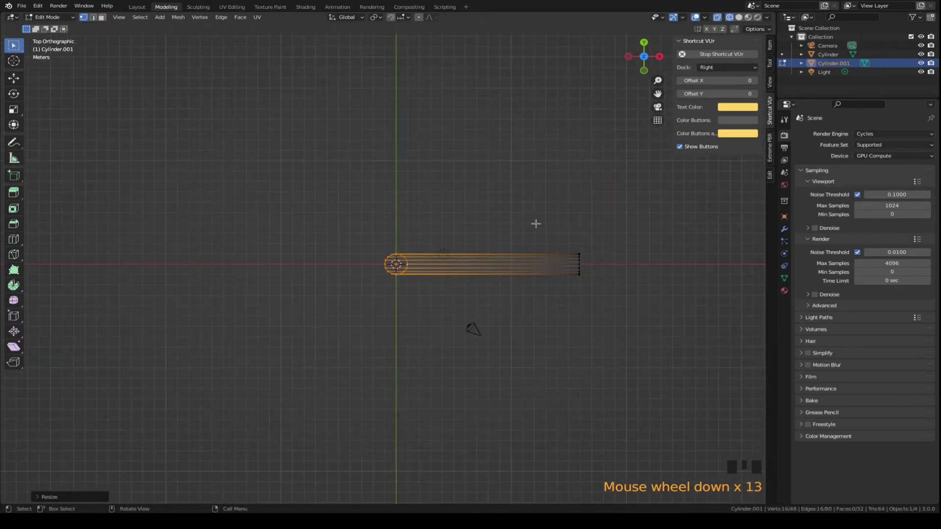
# - Turn off X-ray and view the solid L-shaped bend from the front
pyautogui.hotkey('alt', 'z')
pyautogui.press('KP_3')
pyautogui.press('KP_1')
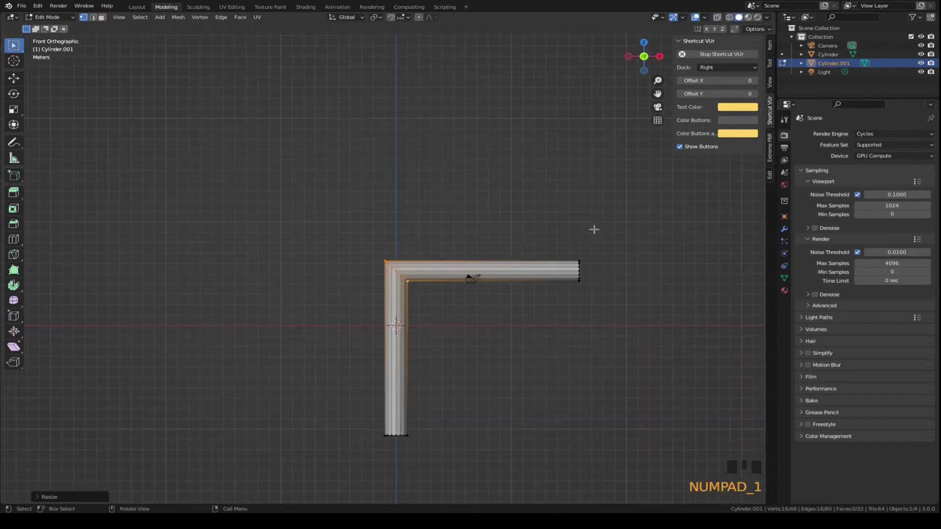
pyautogui.scroll(4, 592, 225)
pyautogui.scroll(-5, 577, 209)
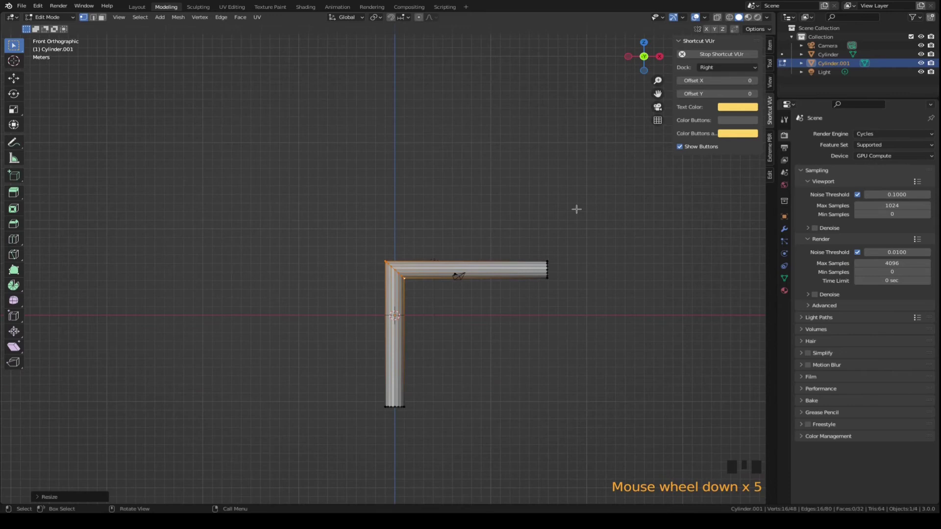
pyautogui.scroll(4, 575, 210)
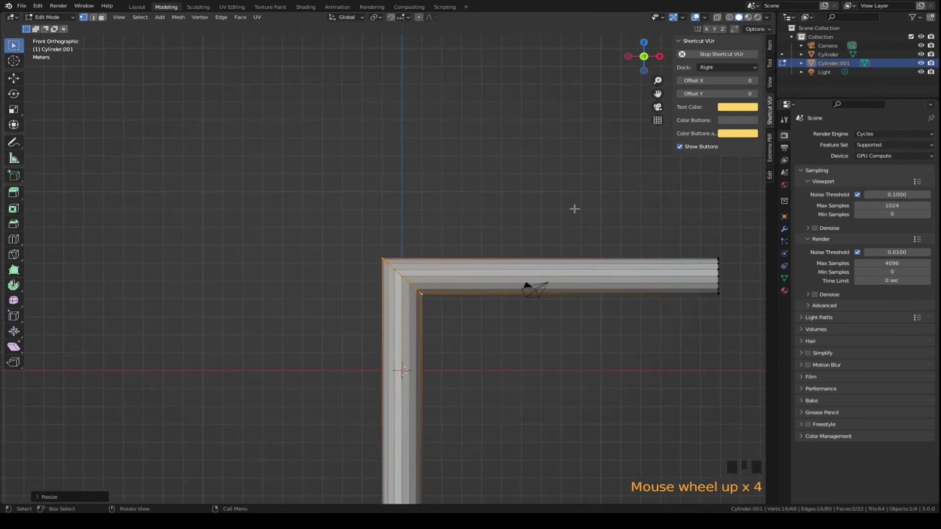
pyautogui.scroll(-4, 575, 204)
# - Knife-cut an angle-constrained horizontal ring through the vertical arm just below the elbow
pyautogui.scroll(3, 527, 255)
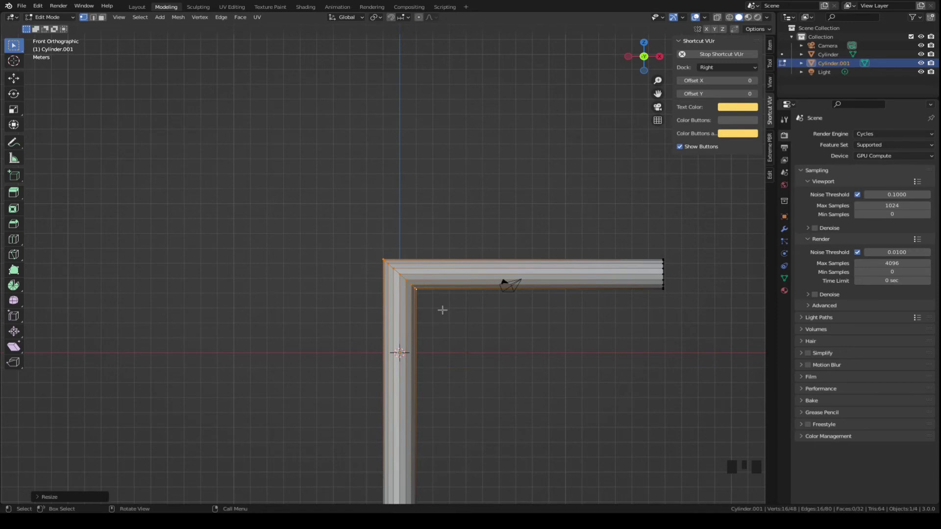
pyautogui.press('k')
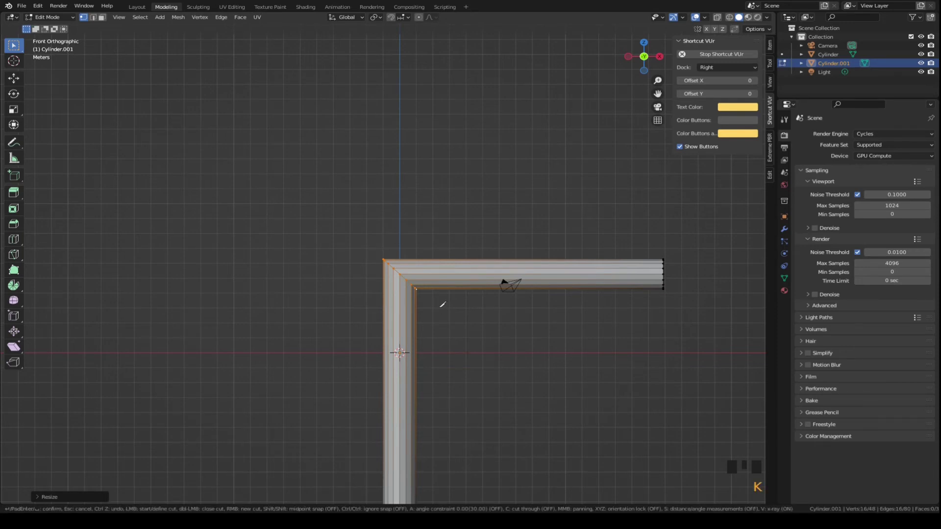
pyautogui.press('c')
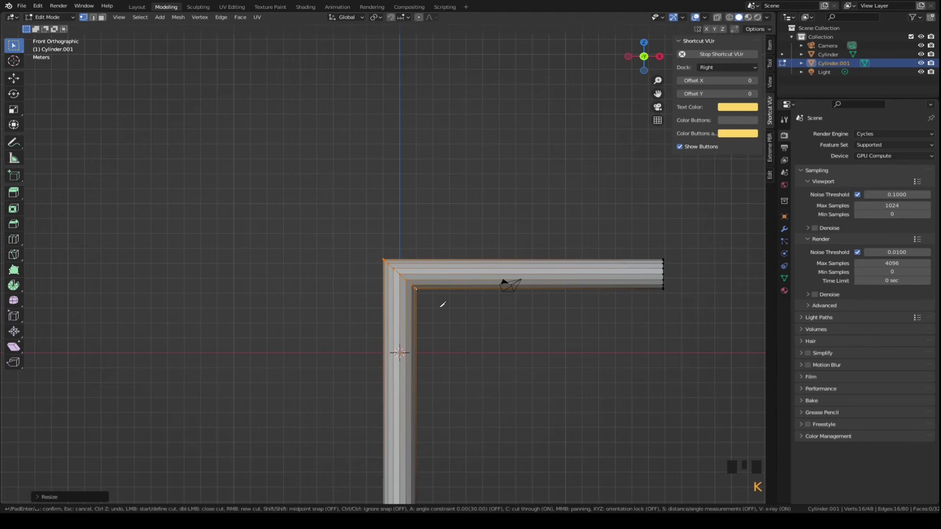
pyautogui.press('a')
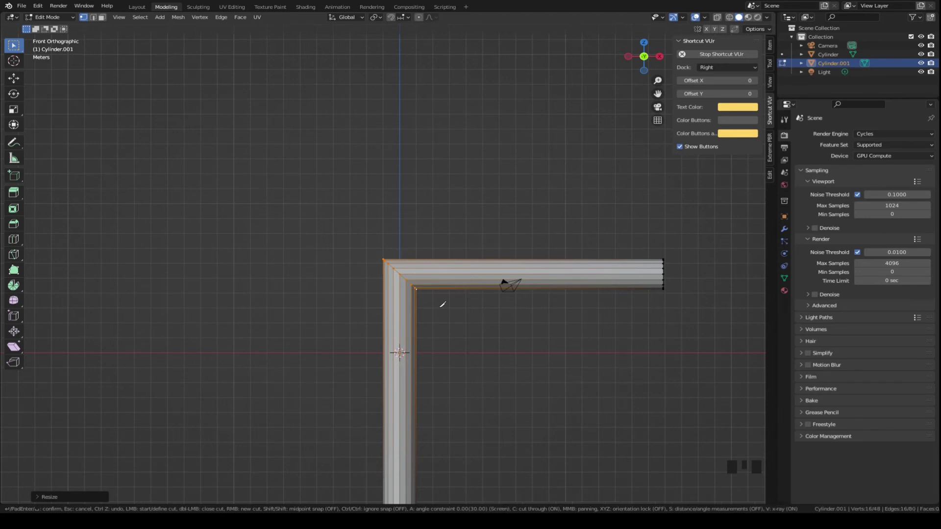
pyautogui.click(443, 305)
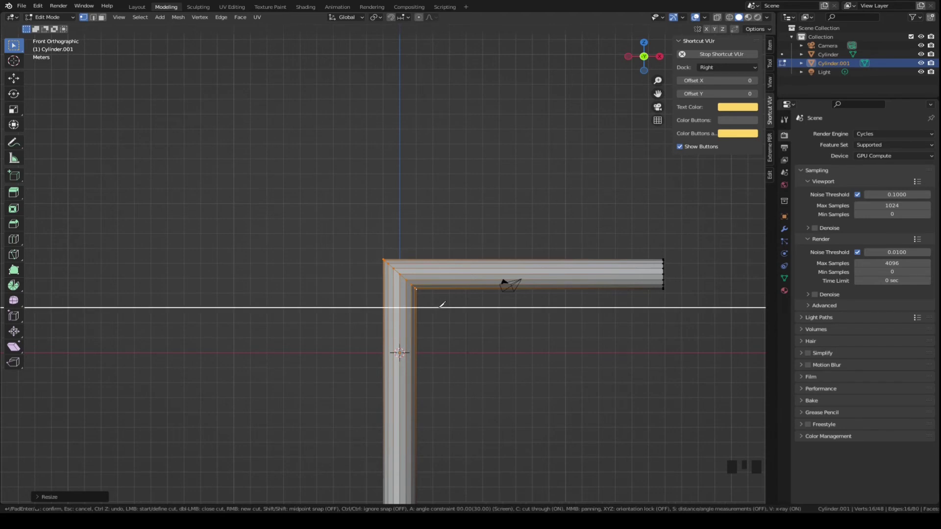
pyautogui.click(347, 306)
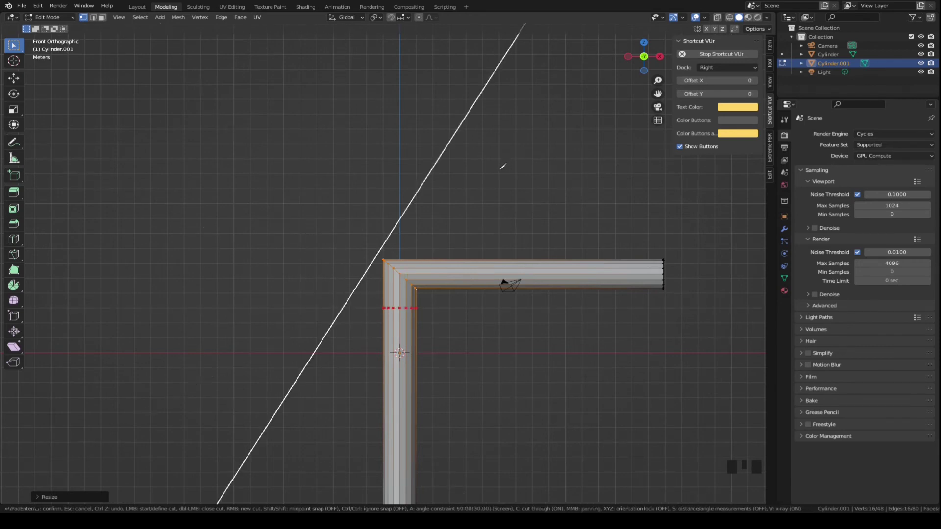
pyautogui.press('Return')
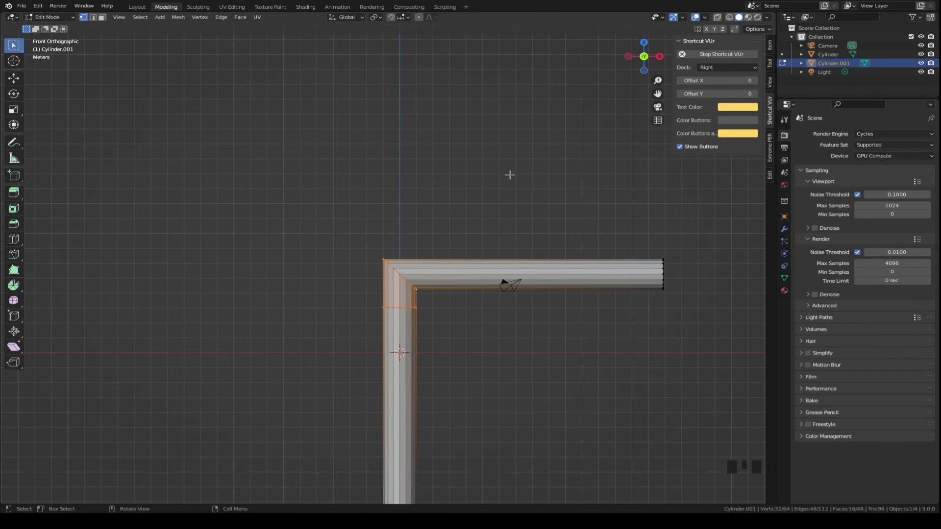
# - In wireframe, delete the horizontal arm and elbow vertices above the cut, leaving a 32-vertex tube
pyautogui.press('z')
pyautogui.moveTo(349, 216); pyautogui.dragTo(700, 294)
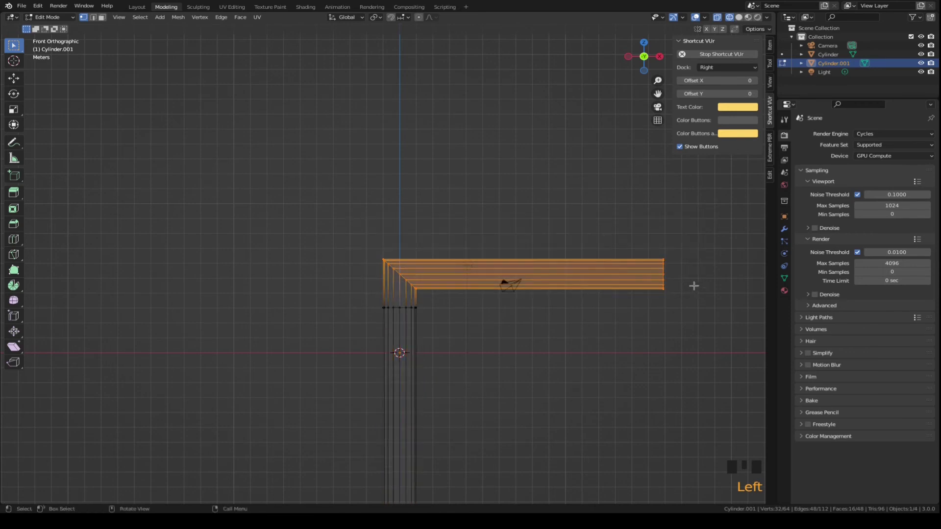
pyautogui.press('x')
pyautogui.click(691, 277)
pyautogui.scroll(-4, 405, 340)
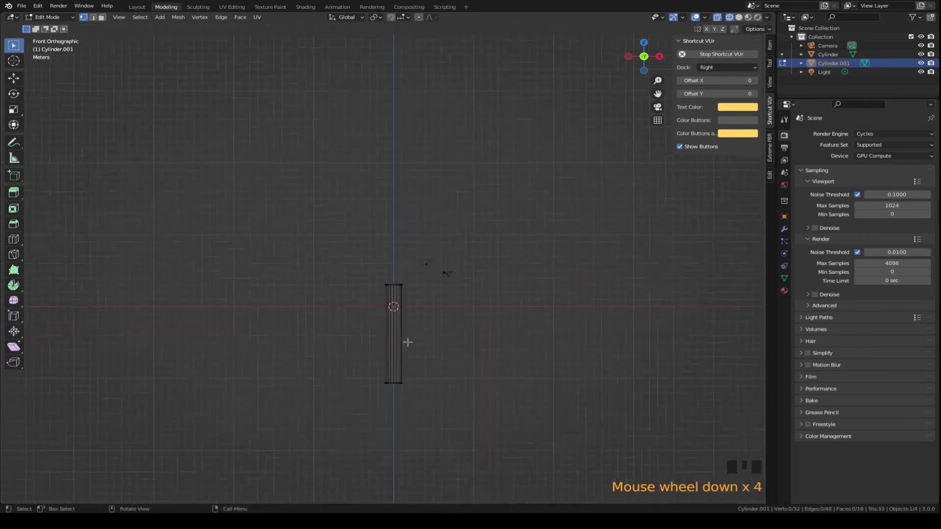
pyautogui.scroll(6, 420, 340)
pyautogui.keyDown('shift'); pyautogui.moveTo(432, 340); pyautogui.dragTo(429, 212, button='middle'); pyautogui.keyUp('shift')
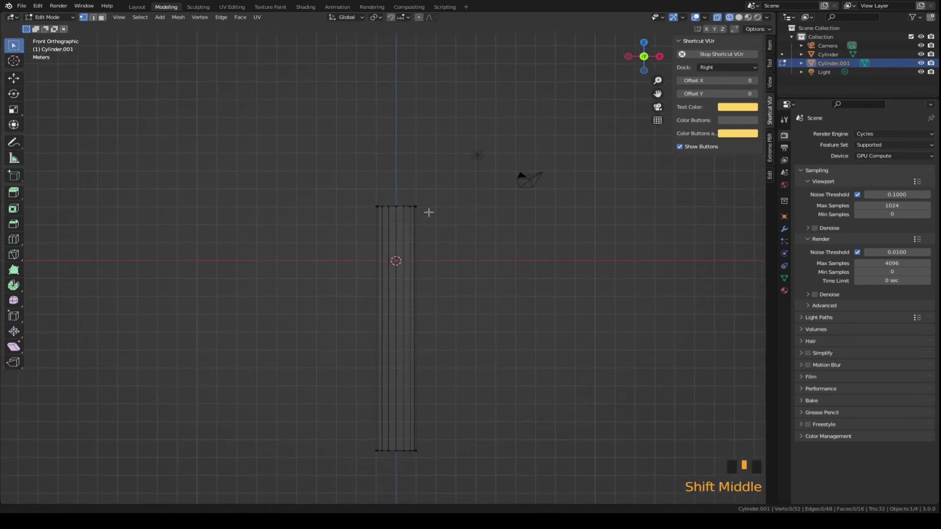
pyautogui.scroll(6, 431, 202)
pyautogui.scroll(-3, 497, 196)
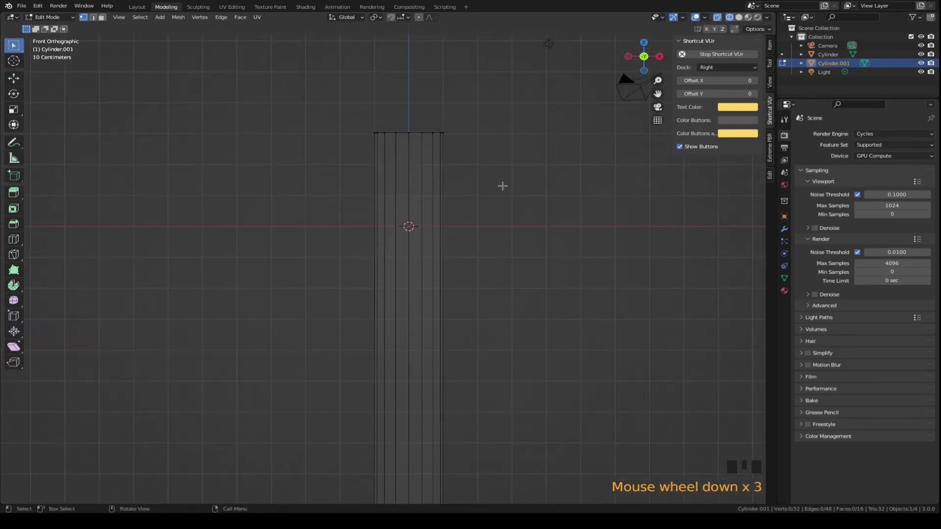
pyautogui.keyDown('shift'); pyautogui.moveTo(502, 184); pyautogui.dragTo(498, 290, button='middle'); pyautogui.keyUp('shift')
pyautogui.scroll(3, 516, 253)
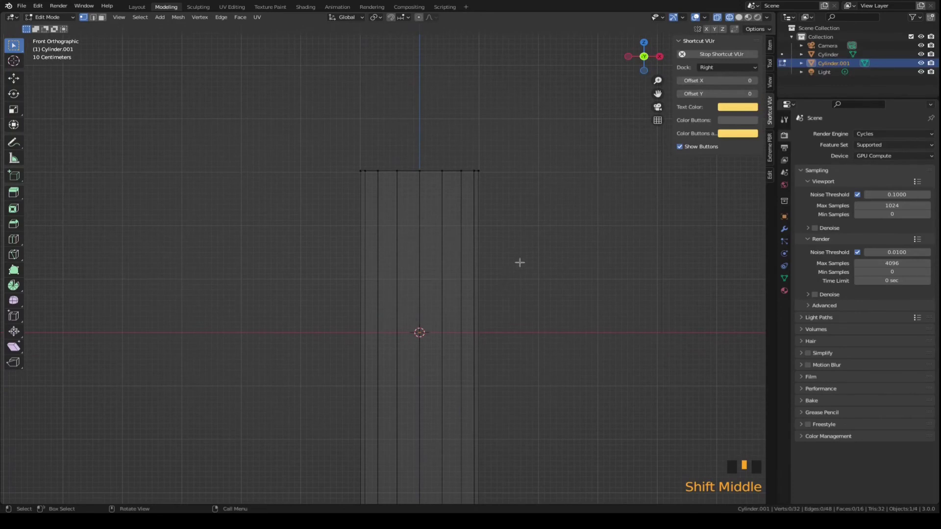
# - Knife-cut through the cylinder along a 45° diagonal with 45° angle snapping
pyautogui.press('k')
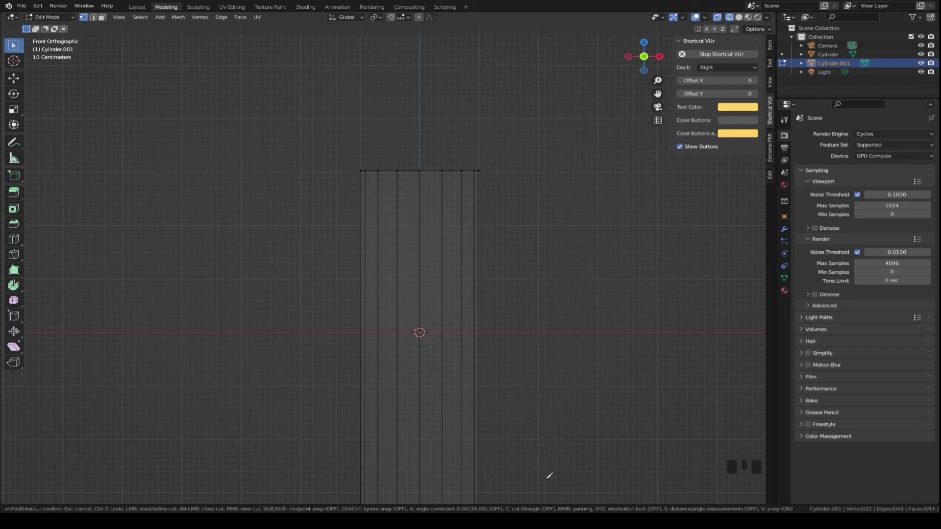
pyautogui.press('c')
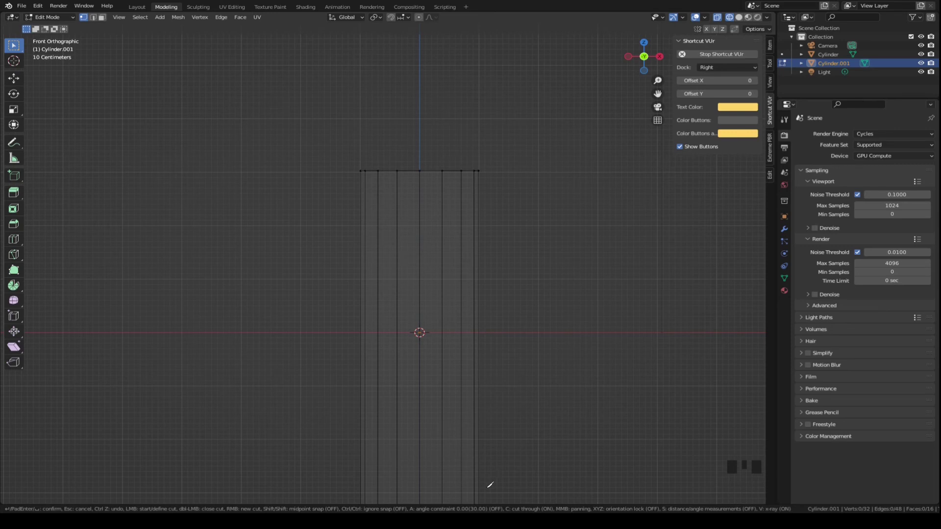
pyautogui.press('a')
pyautogui.press('4')
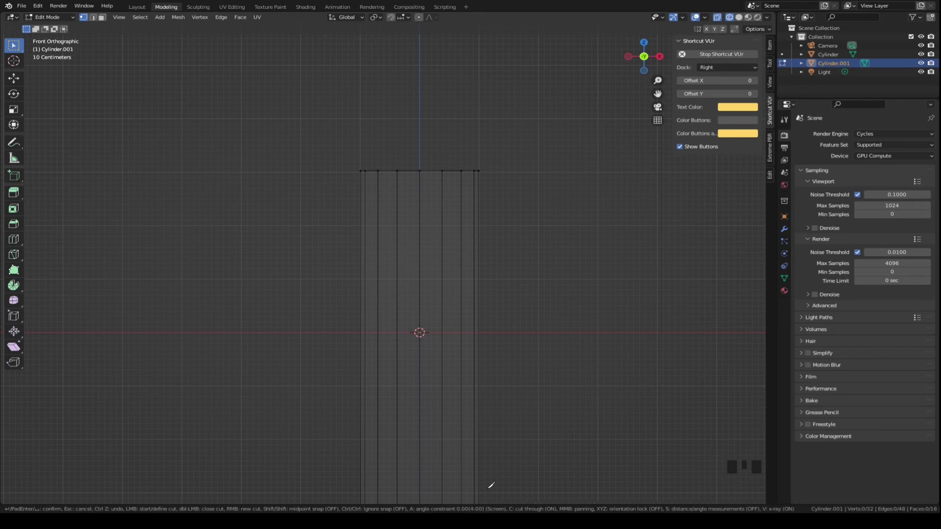
pyautogui.press('5')
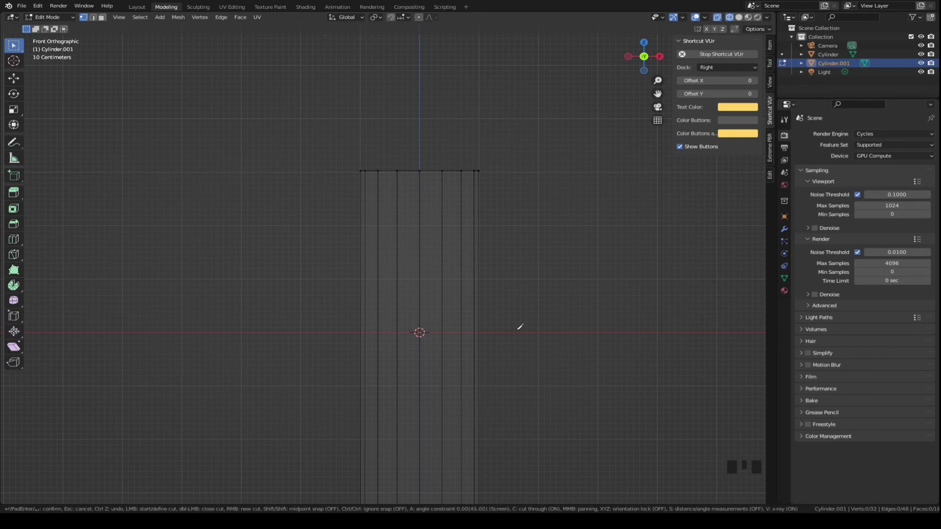
pyautogui.click(500, 183)
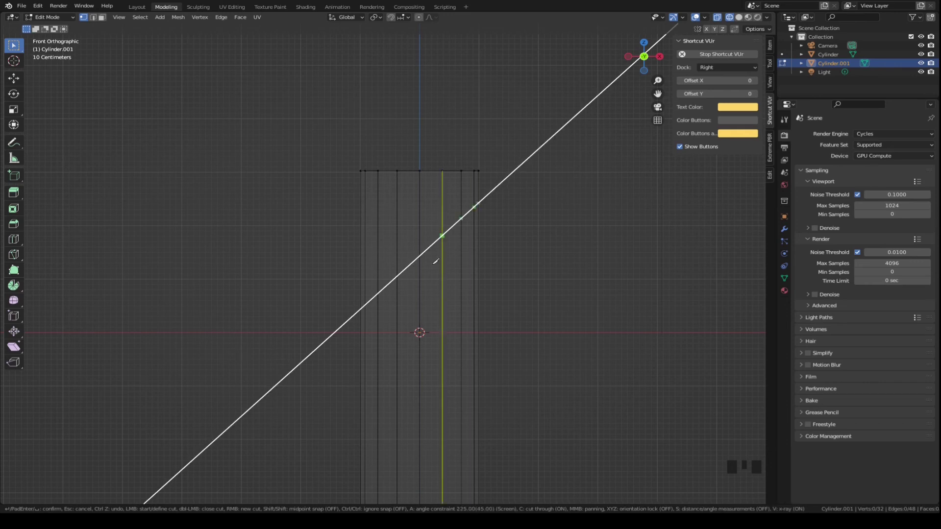
pyautogui.click(328, 361)
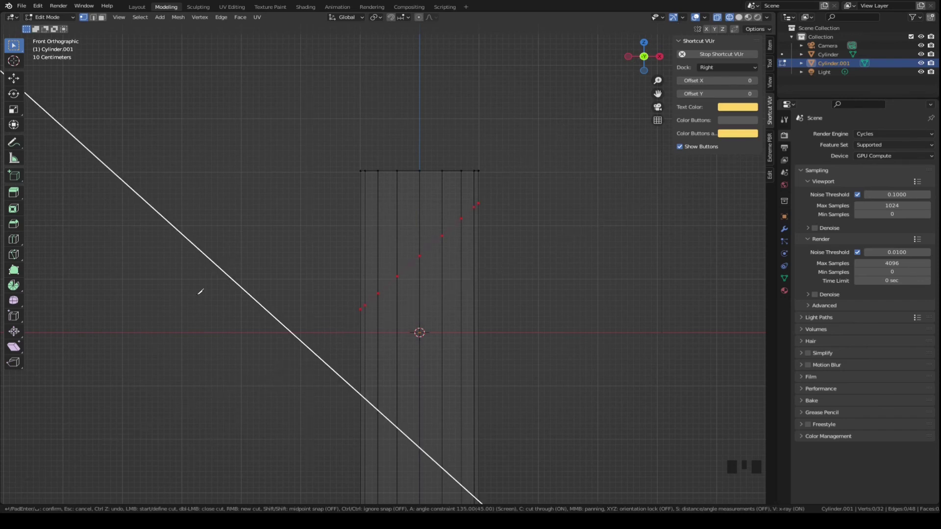
pyautogui.press('Return')
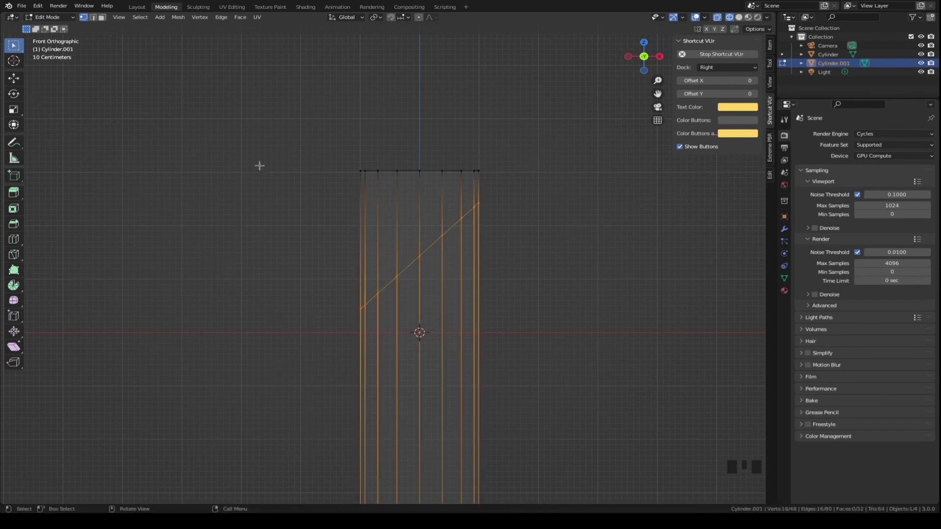
# - Delete the vertices above the diagonal cut, leaving a slanted open top
pyautogui.moveTo(282, 122); pyautogui.dragTo(557, 186)
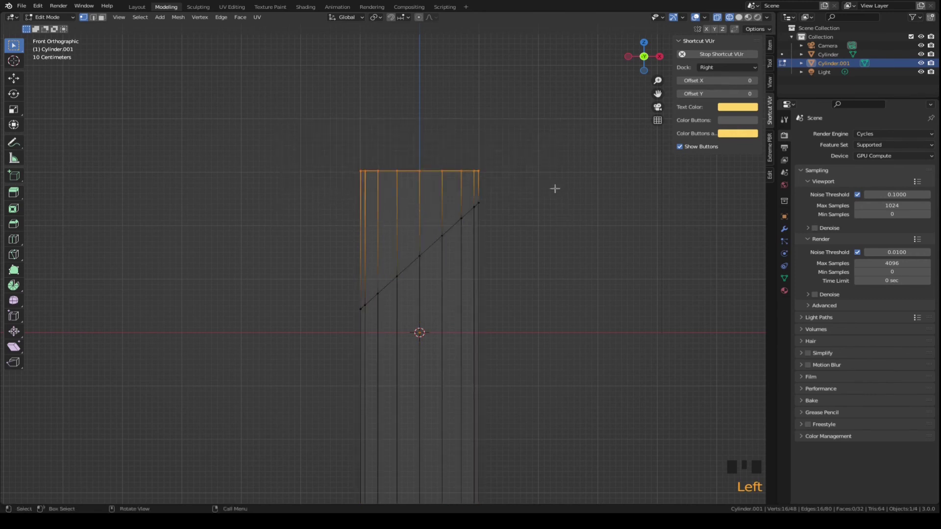
pyautogui.press('x')
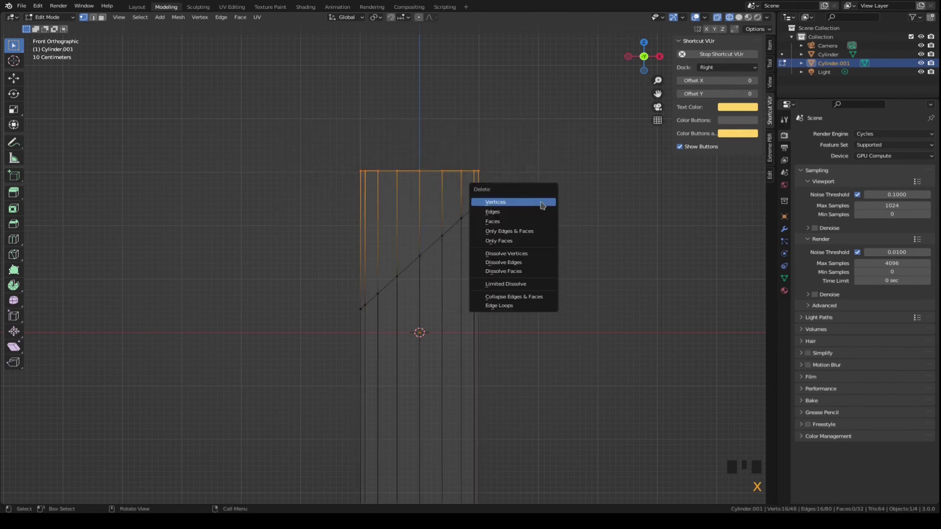
pyautogui.click(542, 205)
pyautogui.scroll(-6, 485, 226)
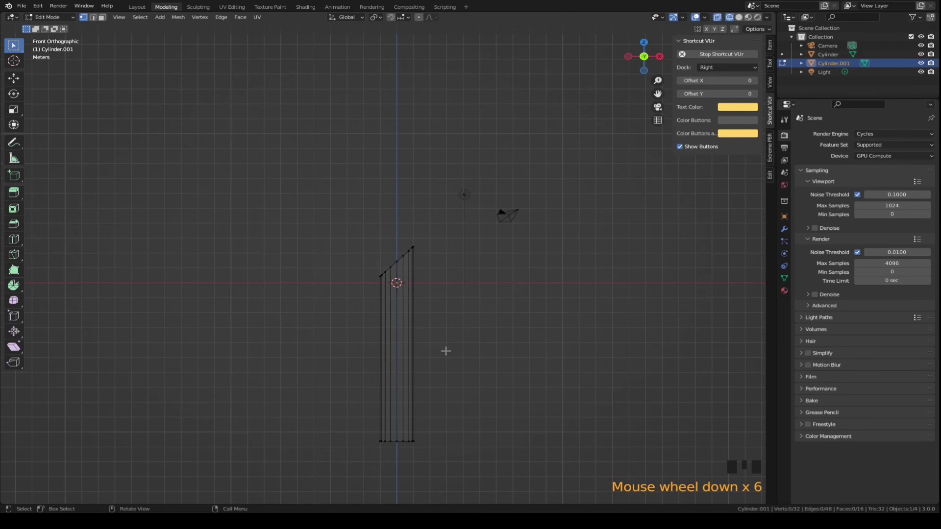
pyautogui.scroll(-3, 455, 349)
pyautogui.moveTo(466, 347)
pyautogui.mouseDown(button='middle')
pyautogui.moveTo(418, 358)
pyautogui.moveTo(368, 390)
pyautogui.moveTo(470, 346)
pyautogui.mouseUp(button='middle')
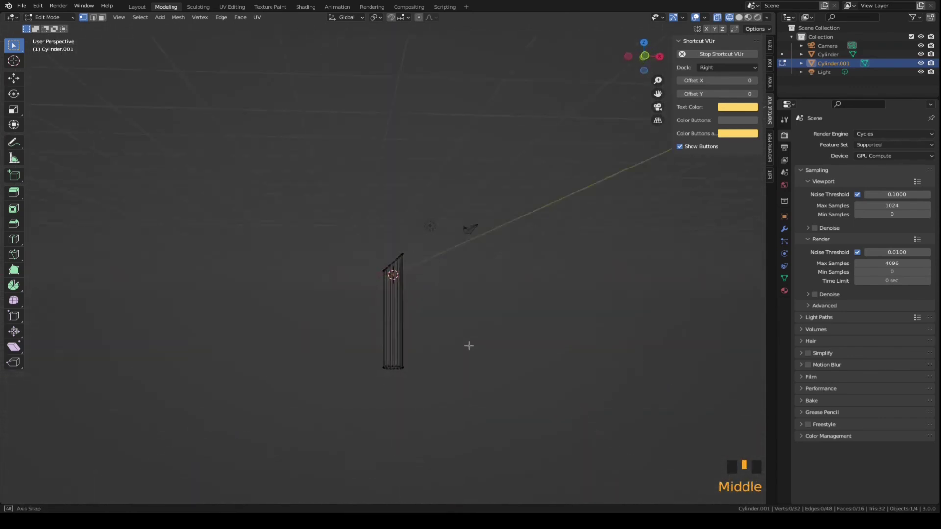
# - Select all of the slant-topped tube and duplicate it in place, giving 64 vertices
pyautogui.scroll(3, 470, 346)
pyautogui.press('a')
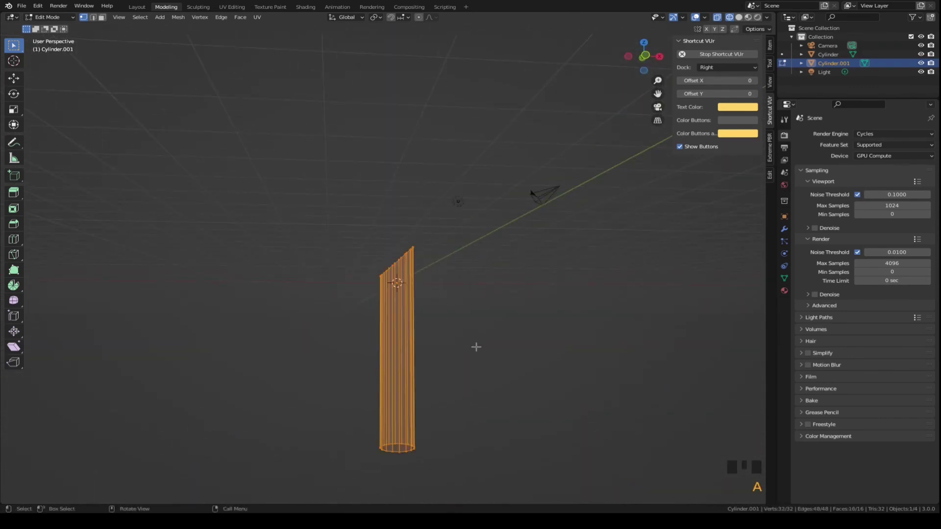
pyautogui.hotkey('shift', 'd')
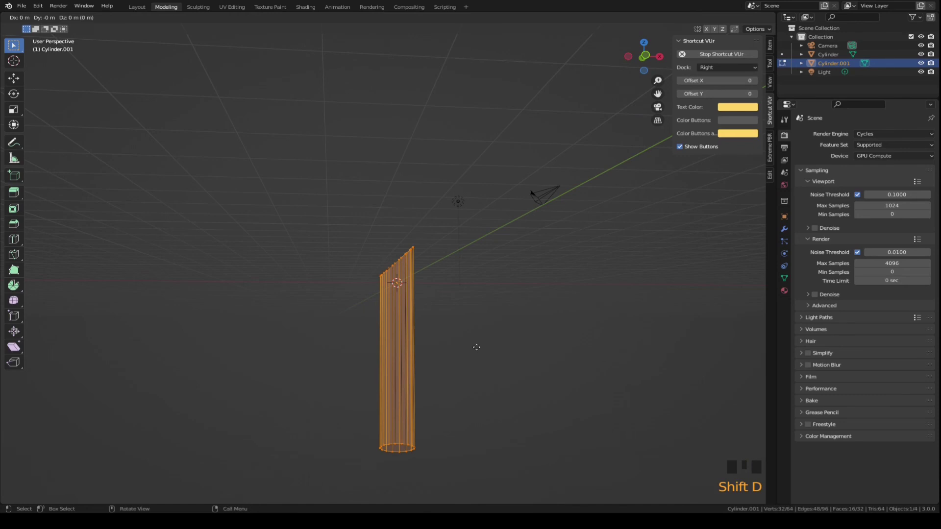
pyautogui.rightClick(477, 347)
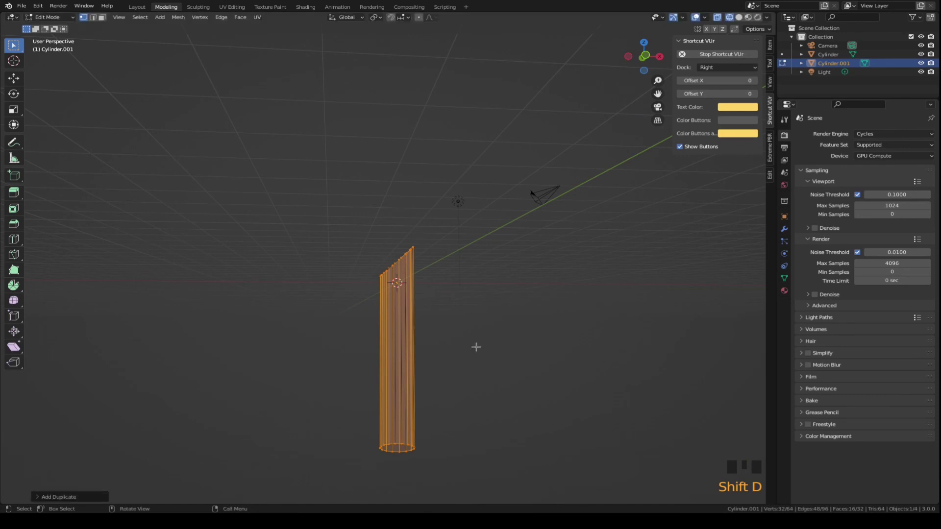